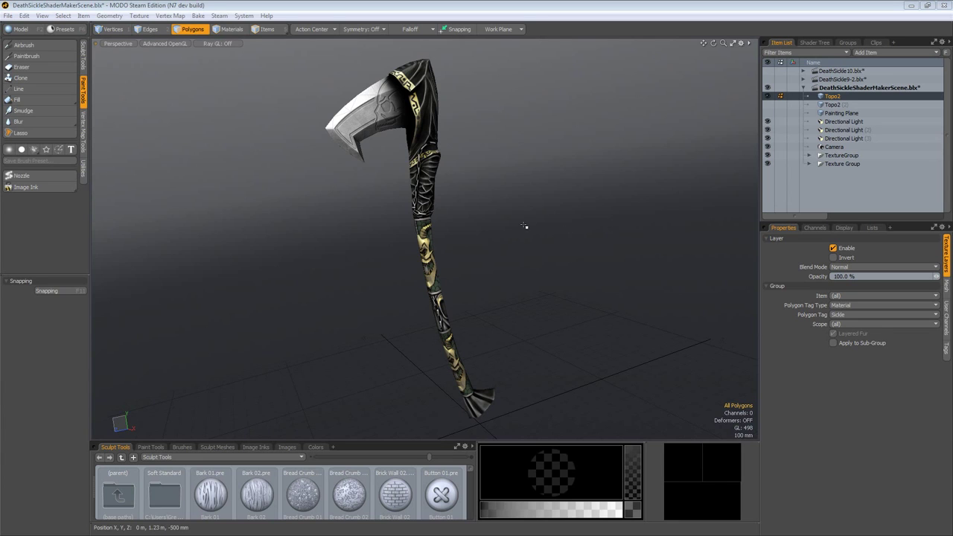
# In the Shader Tree, expand Sickle, Mask1&2-FOR SHADING, Bakes and Combined-Images to show the baked images.
pyautogui.keyDown('alt'); pyautogui.moveTo(524, 226); pyautogui.dragTo(486, 230); pyautogui.keyUp('alt')
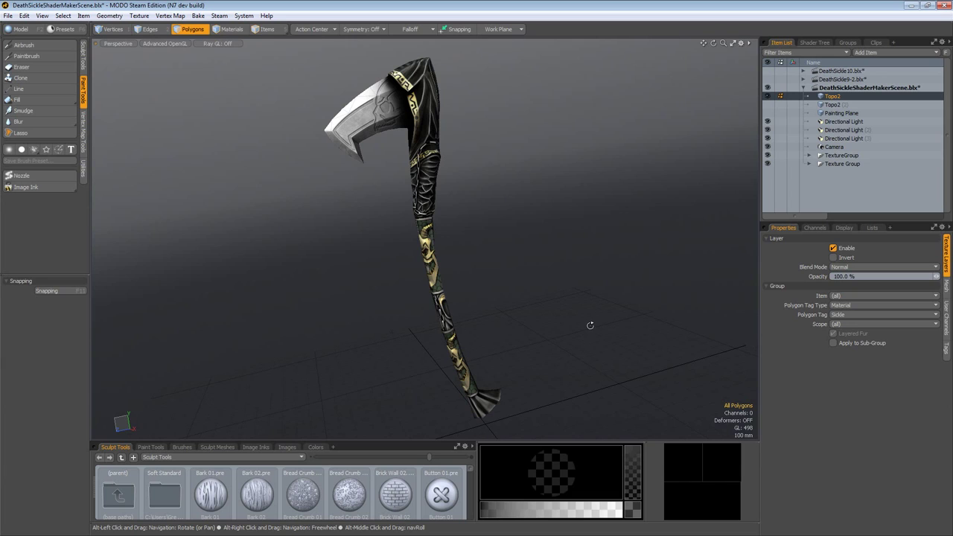
pyautogui.click(815, 42)
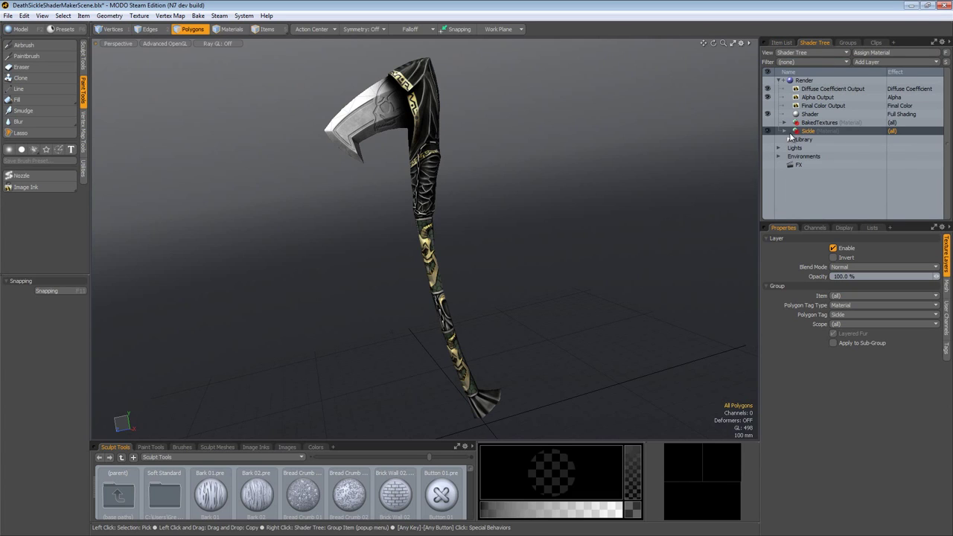
pyautogui.click(784, 134)
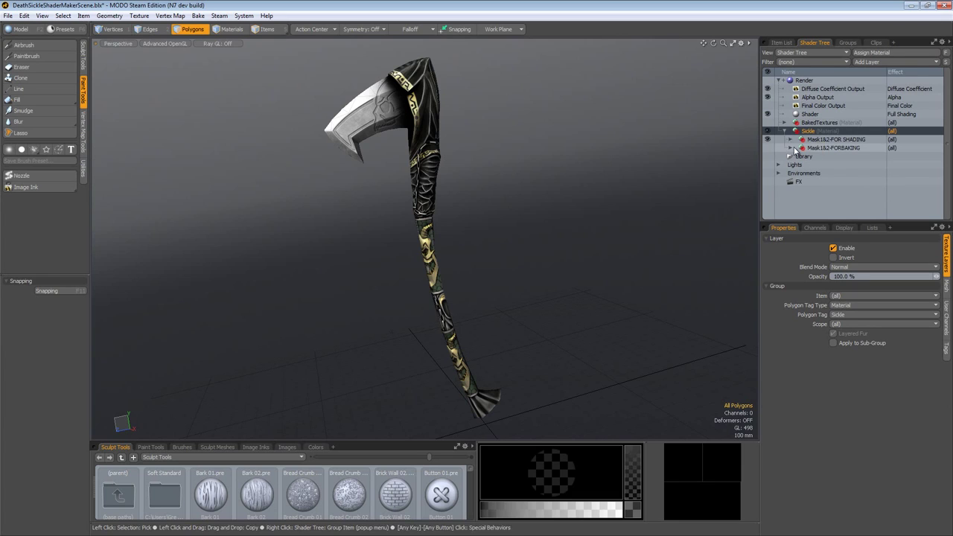
pyautogui.click(790, 141)
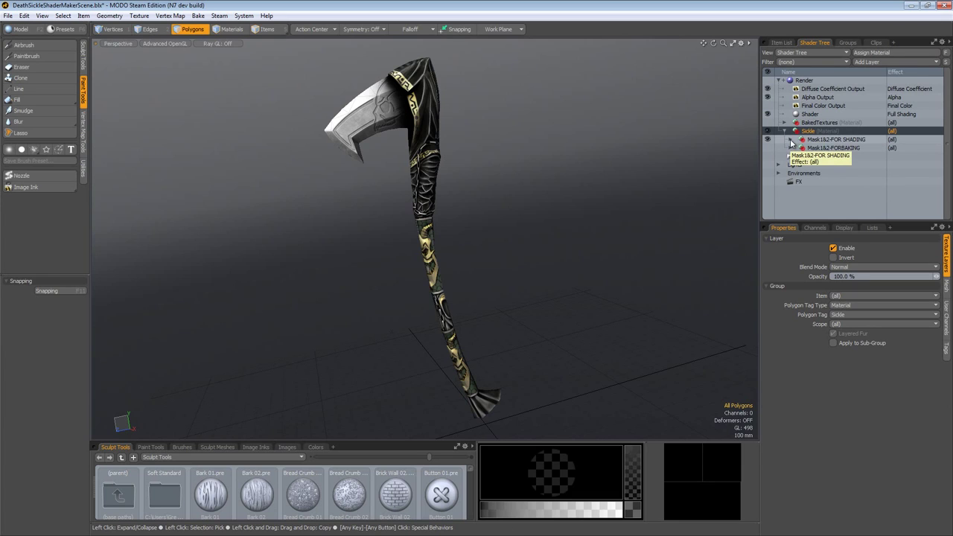
pyautogui.click(791, 141)
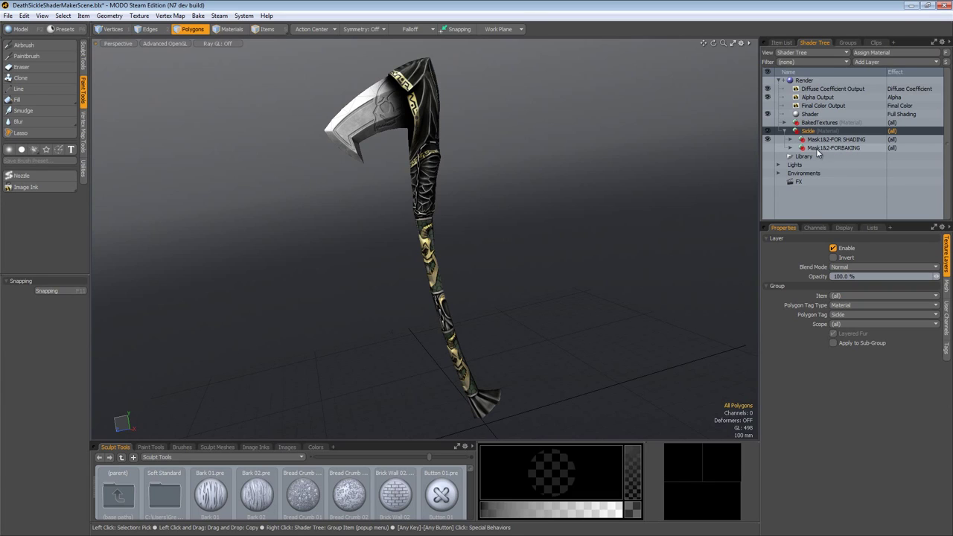
pyautogui.click(790, 141)
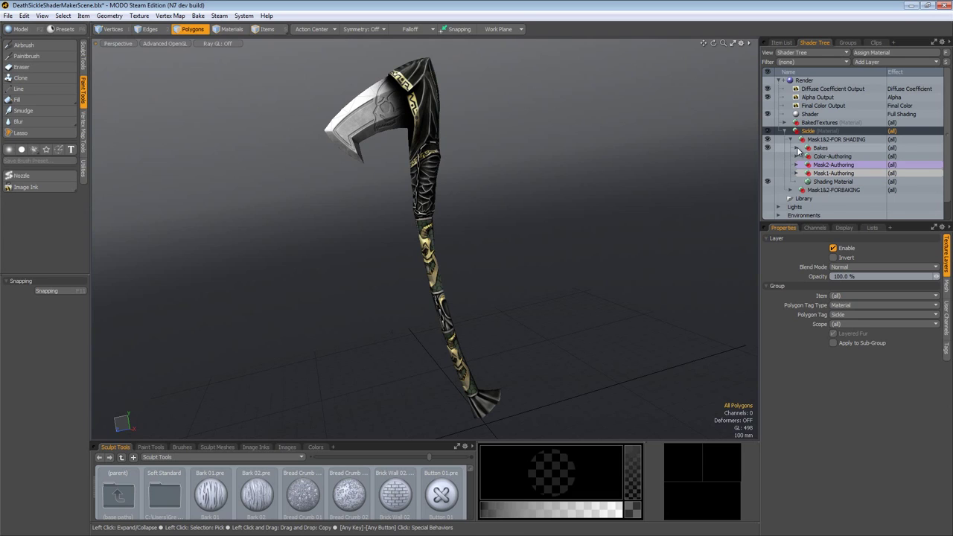
pyautogui.click(797, 148)
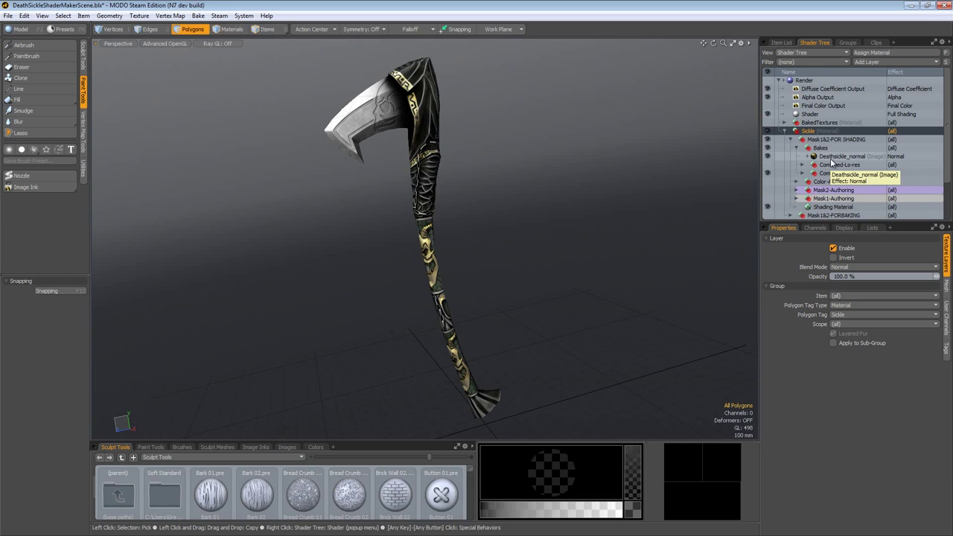
pyautogui.click(802, 174)
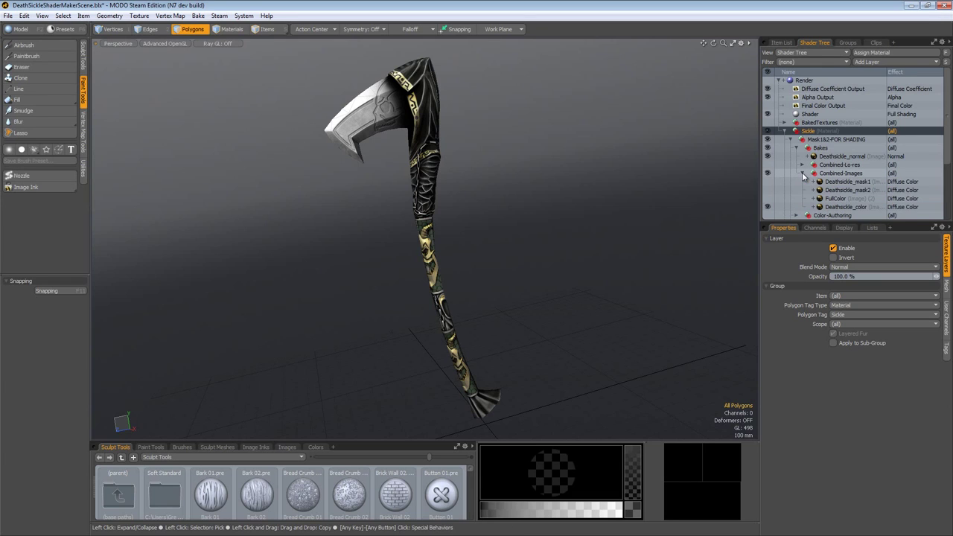
# Compare the sickle with and without the Deathsickle_color layer, leaving it visible.
pyautogui.scroll(-1, 803, 176)
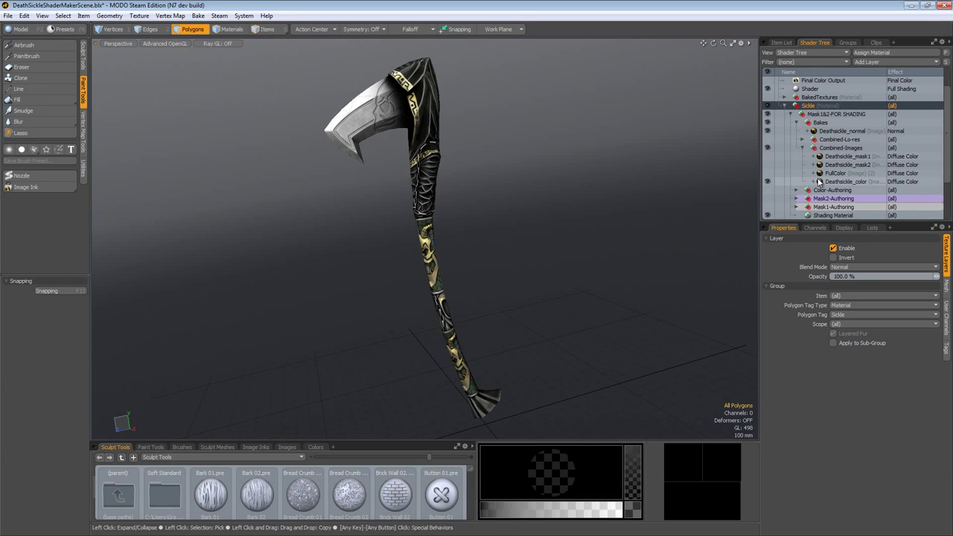
pyautogui.click(824, 182)
pyautogui.click(767, 181)
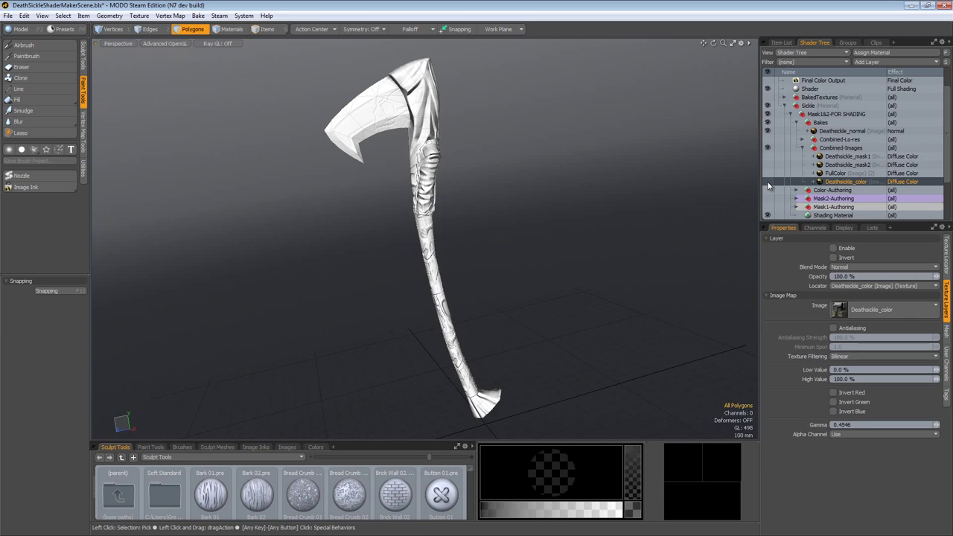
pyautogui.click(766, 181)
pyautogui.click(767, 181)
pyautogui.click(767, 181)
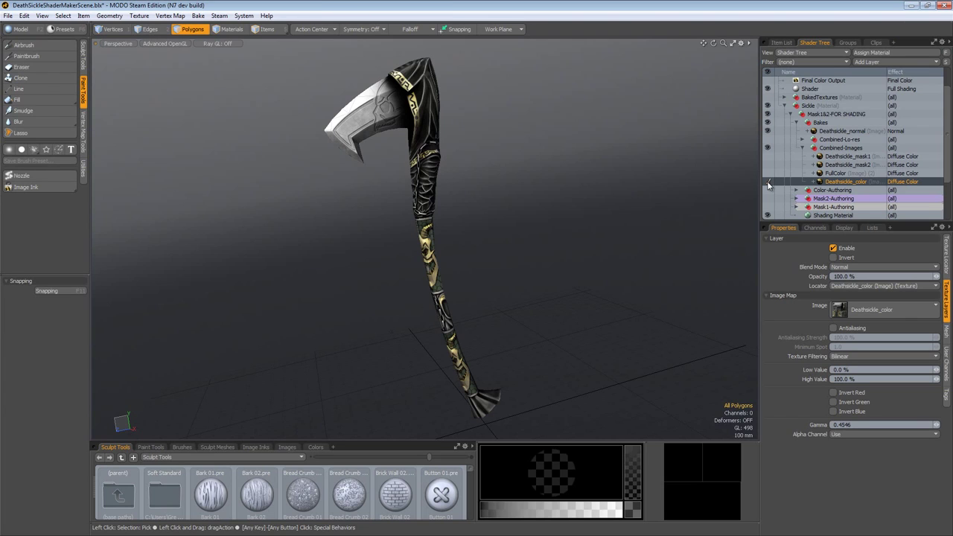
# Toggle the FullColor layer on and off to compare shading, ending with it hidden.
pyautogui.click(768, 173)
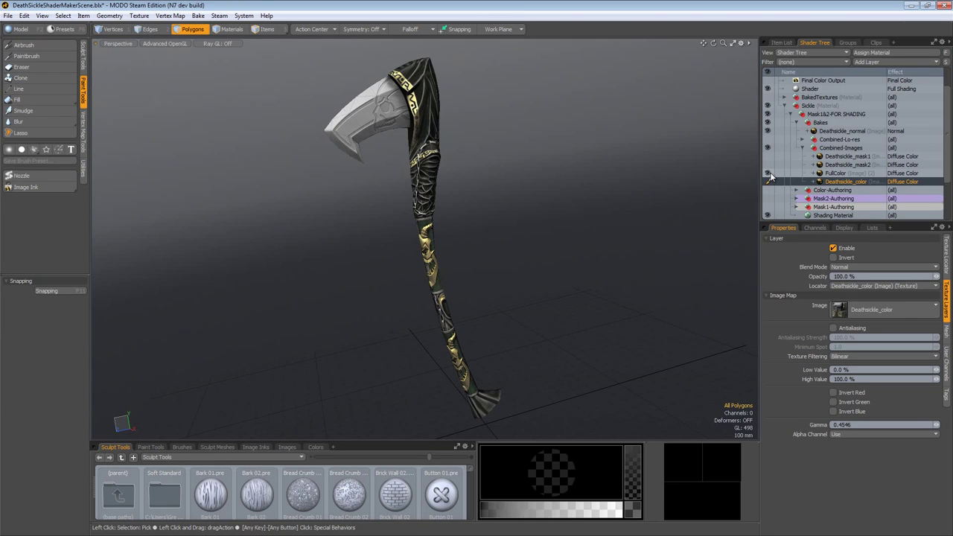
pyautogui.click(769, 174)
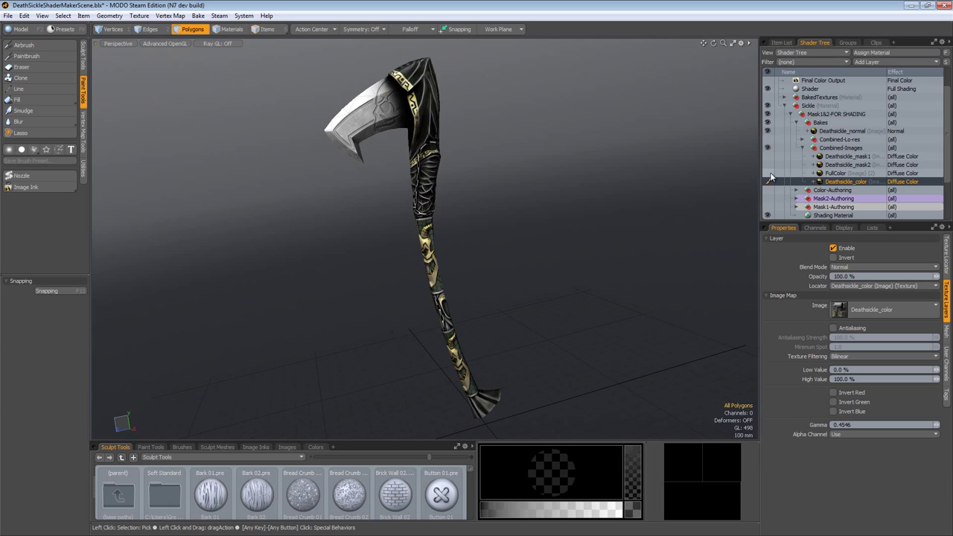
pyautogui.click(770, 176)
pyautogui.click(769, 176)
pyautogui.click(769, 174)
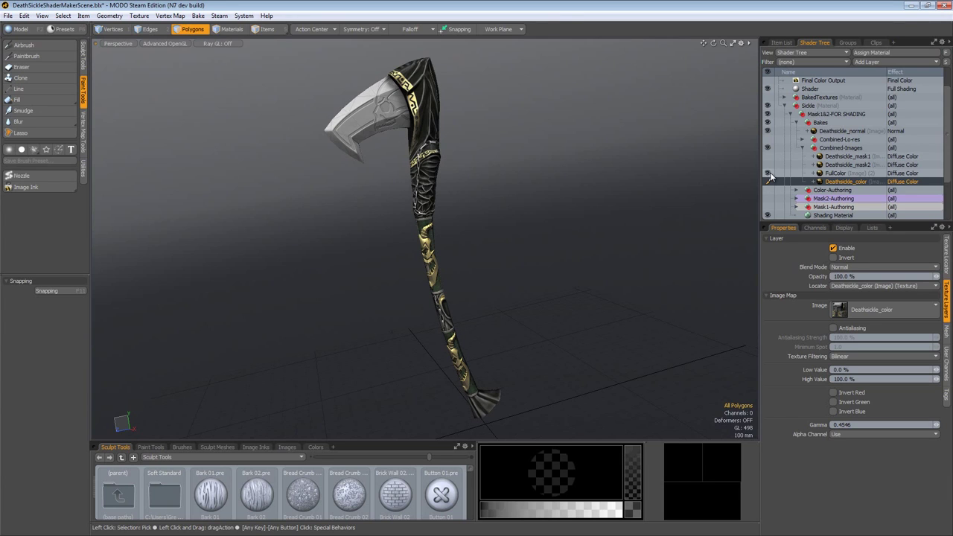
pyautogui.click(769, 175)
pyautogui.click(769, 176)
pyautogui.click(769, 175)
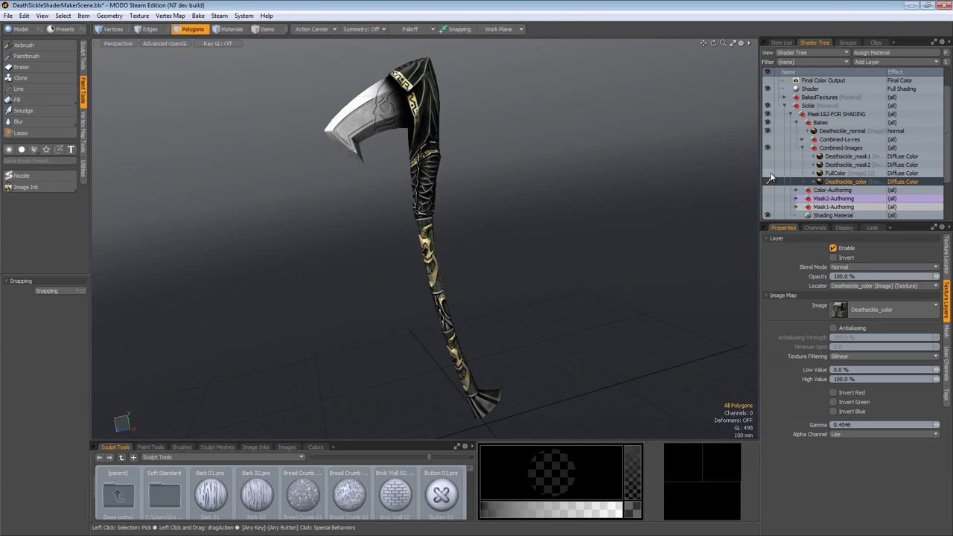
pyautogui.click(769, 174)
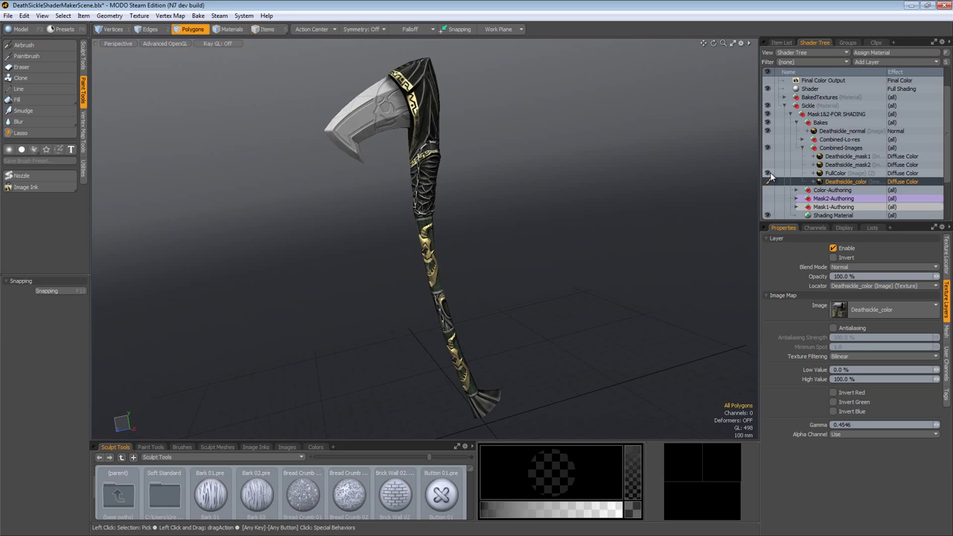
pyautogui.click(770, 175)
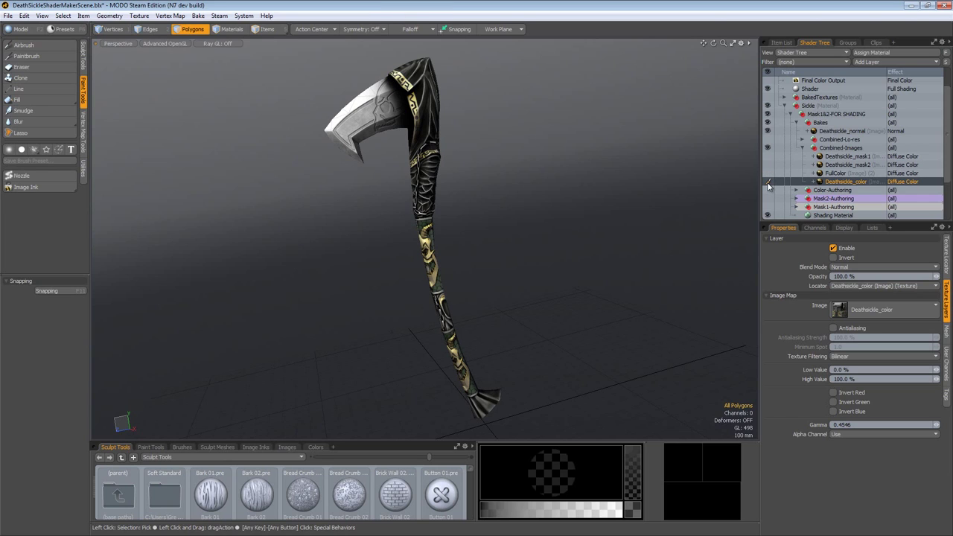
# Hide Deathsickle_color and collapse the Combined-Images and Bakes groups.
pyautogui.click(769, 183)
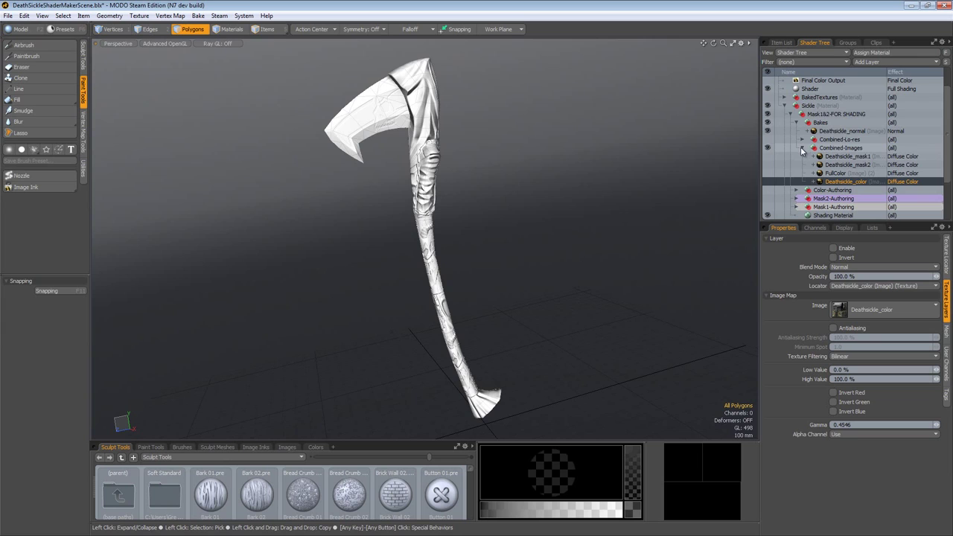
pyautogui.click(768, 181)
pyautogui.click(768, 181)
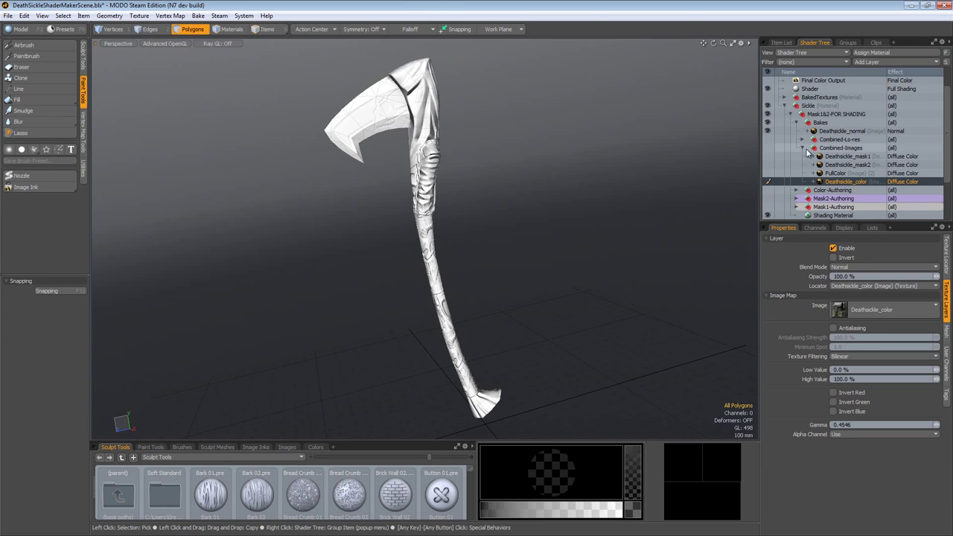
pyautogui.click(803, 148)
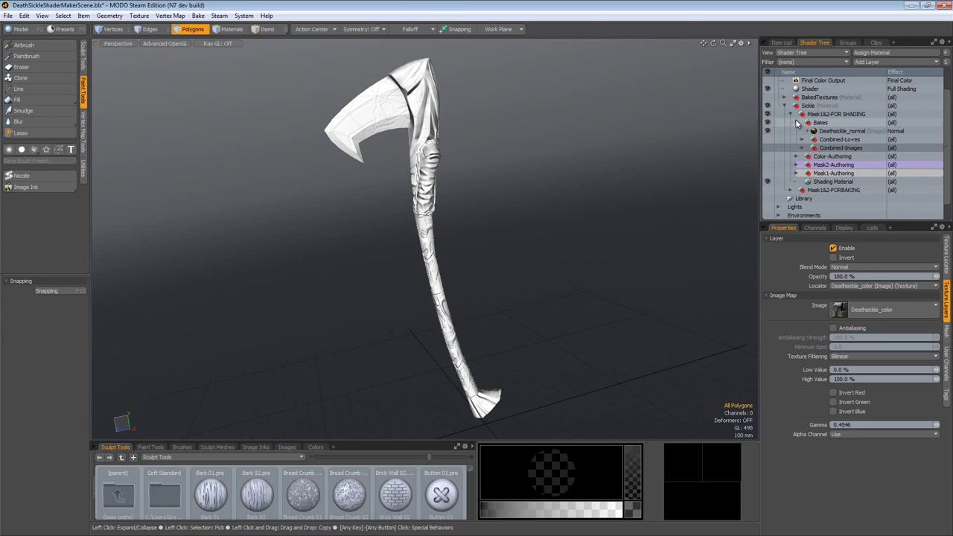
pyautogui.click(796, 123)
# Expand the Color-Authoring group to show its shading layers.
pyautogui.click(817, 143)
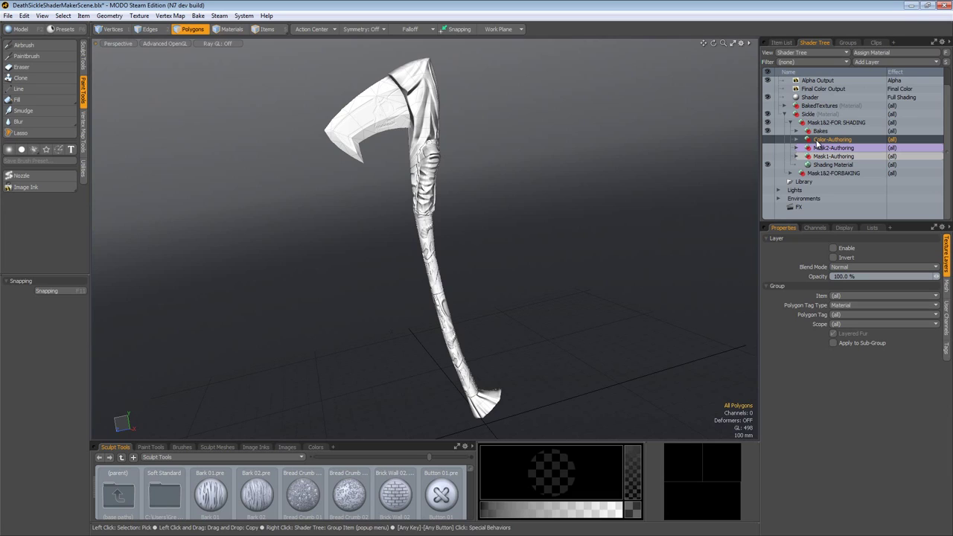
pyautogui.doubleClick(798, 140)
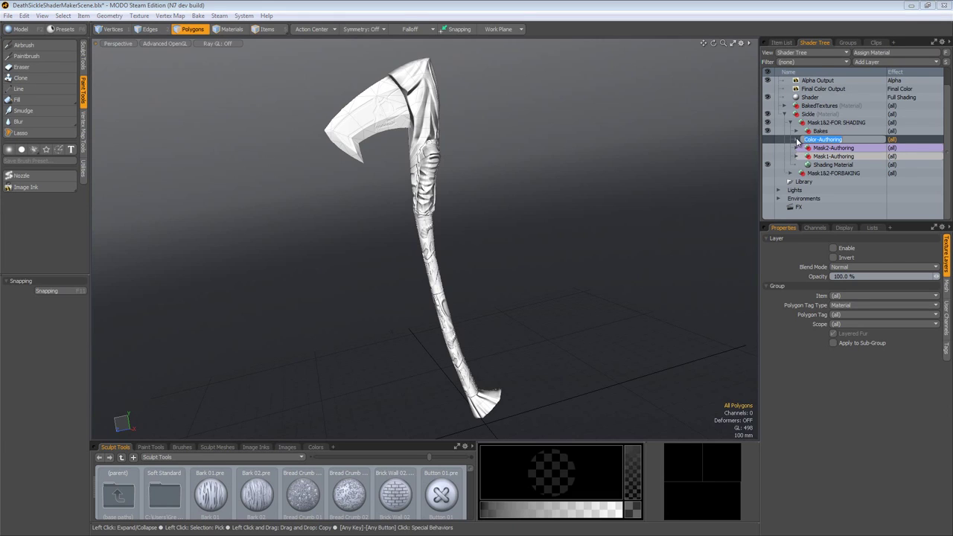
pyautogui.click(797, 140)
pyautogui.scroll(-2, 797, 140)
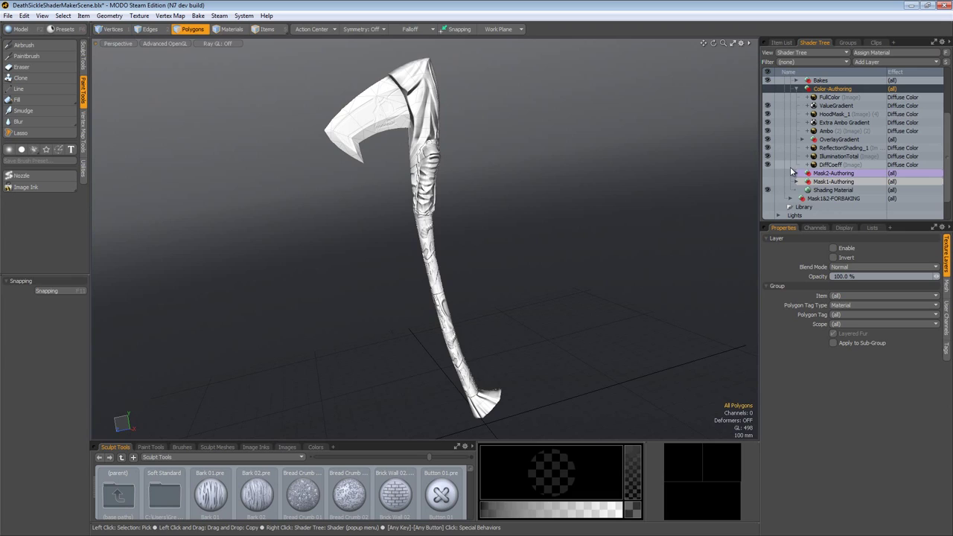
pyautogui.moveTo(791, 172); pyautogui.dragTo(840, 156)
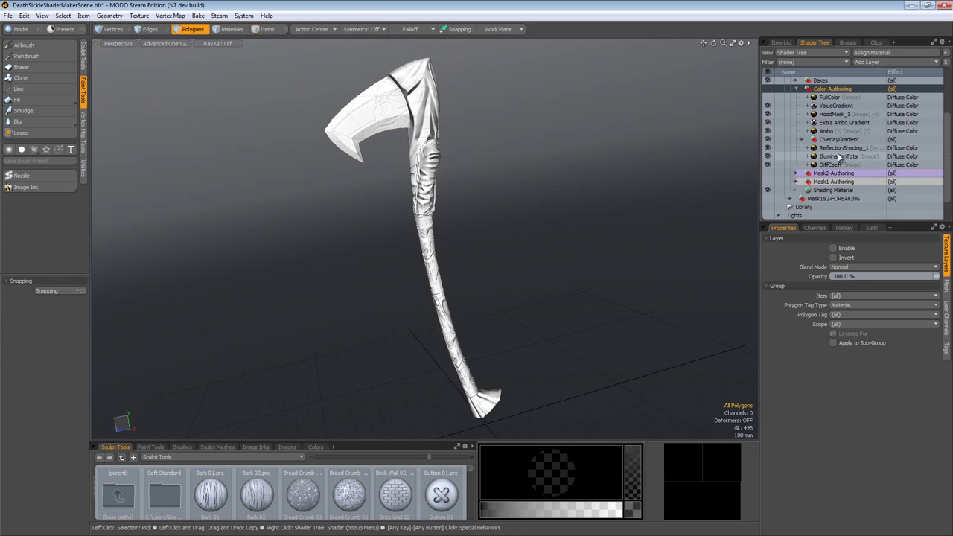
# Inspect the DiffCoeff, IlluminationTotal and ReflectionShading_1 properties, ending on ReflectionShading_1's Add blending.
pyautogui.click(835, 164)
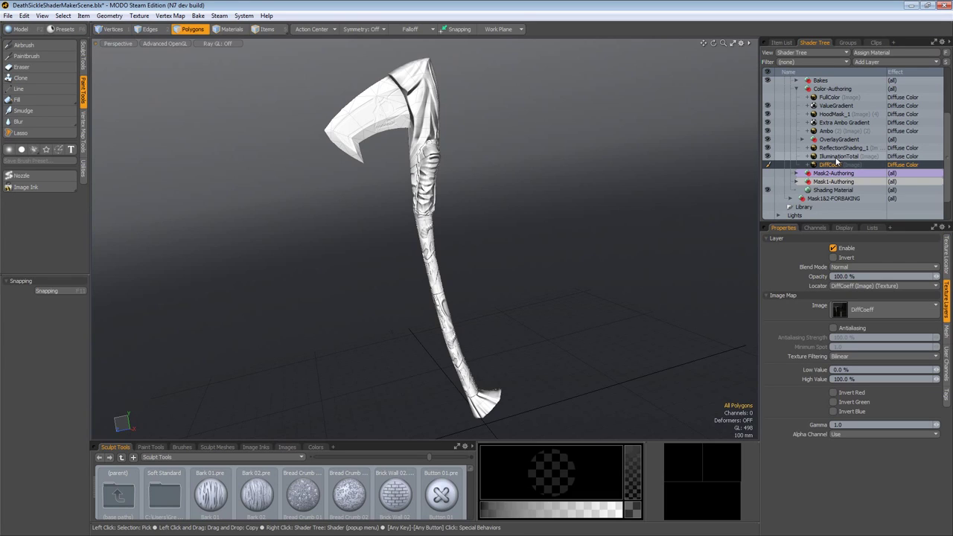
pyautogui.click(836, 157)
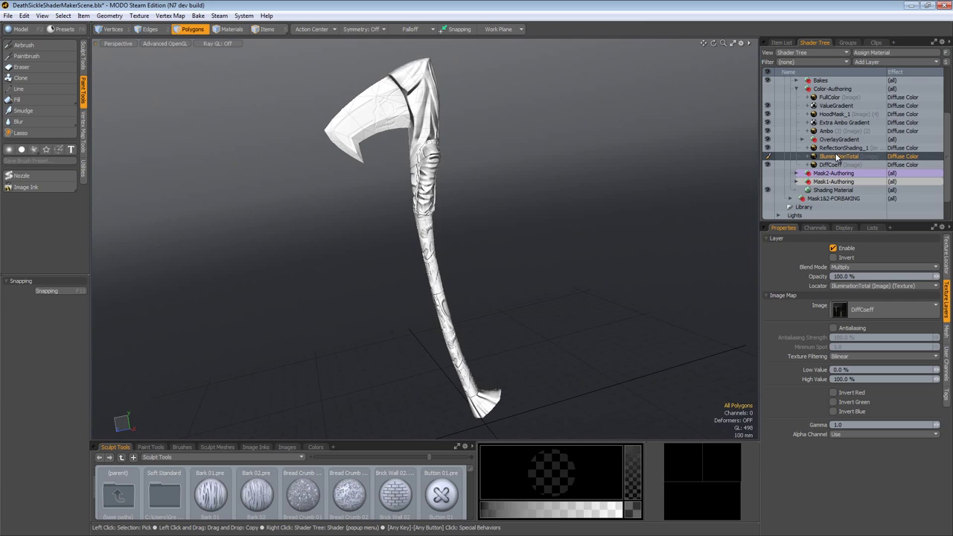
pyautogui.click(833, 148)
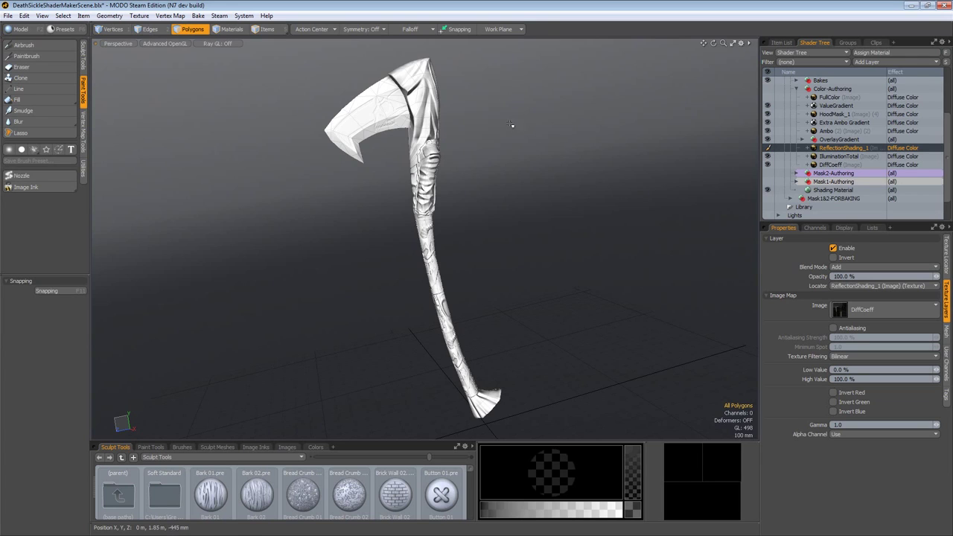
# Open the Material Editor preview render and enable the Color-Authoring layers.
pyautogui.click(140, 17)
pyautogui.click(156, 27)
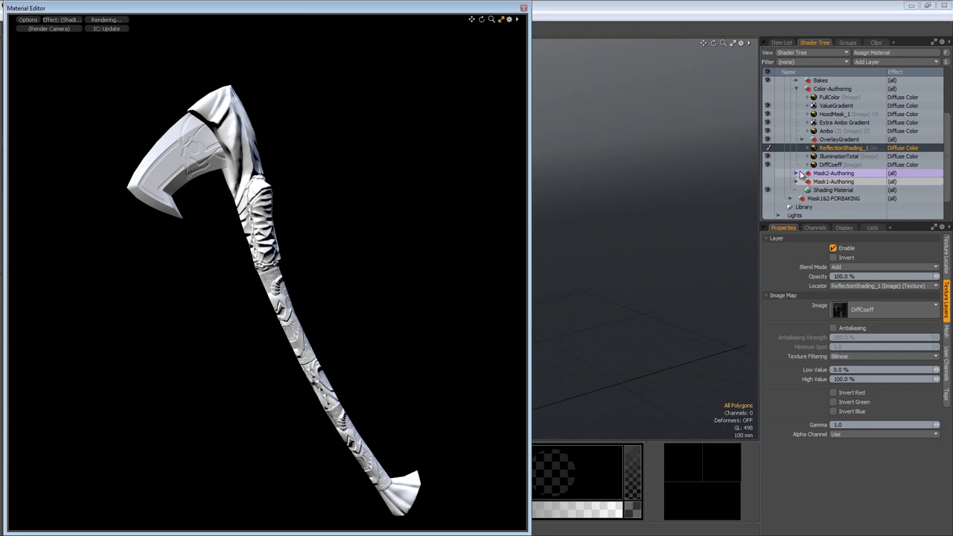
pyautogui.scroll(3, 772, 118)
pyautogui.click(768, 115)
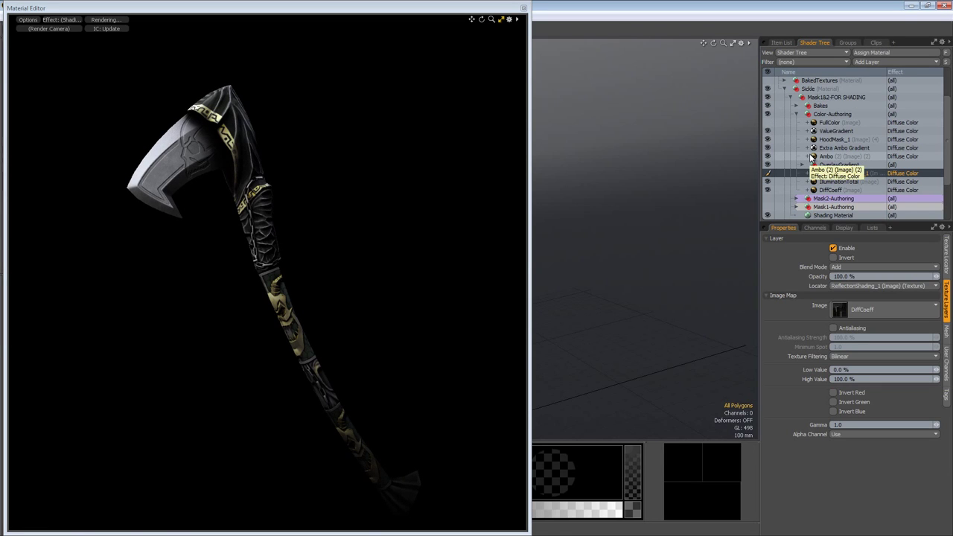
# Peek into Bakes and toggle FullColor to compare the render, leaving it hidden.
pyautogui.click(795, 106)
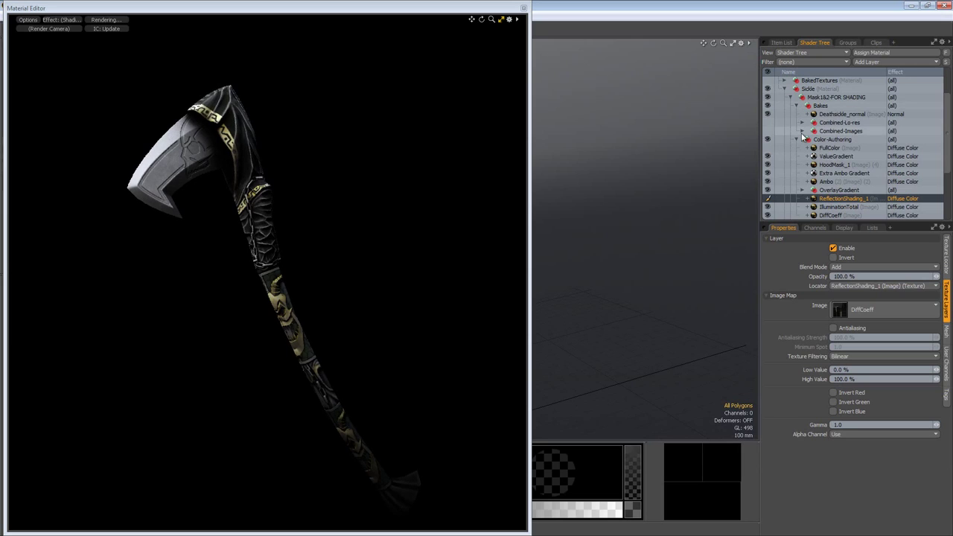
pyautogui.click(796, 106)
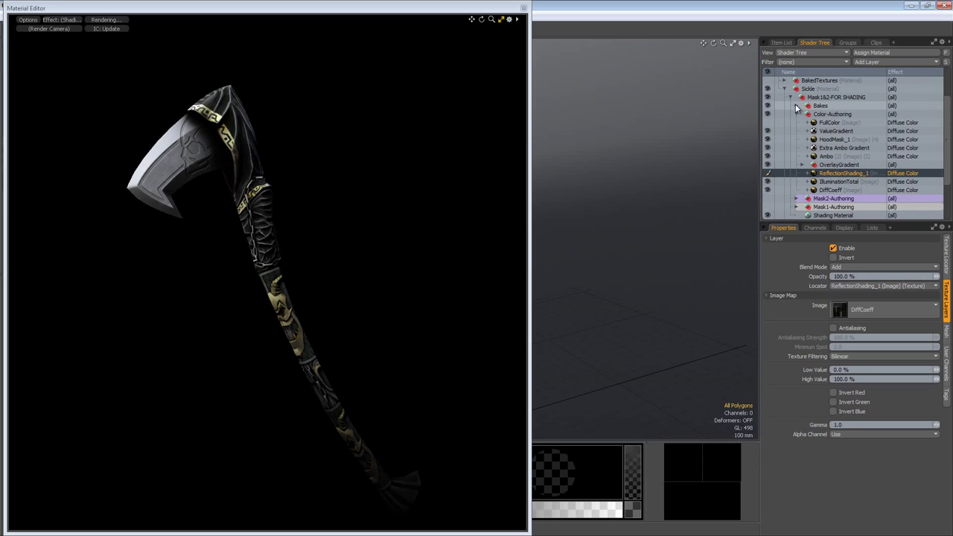
pyautogui.click(768, 123)
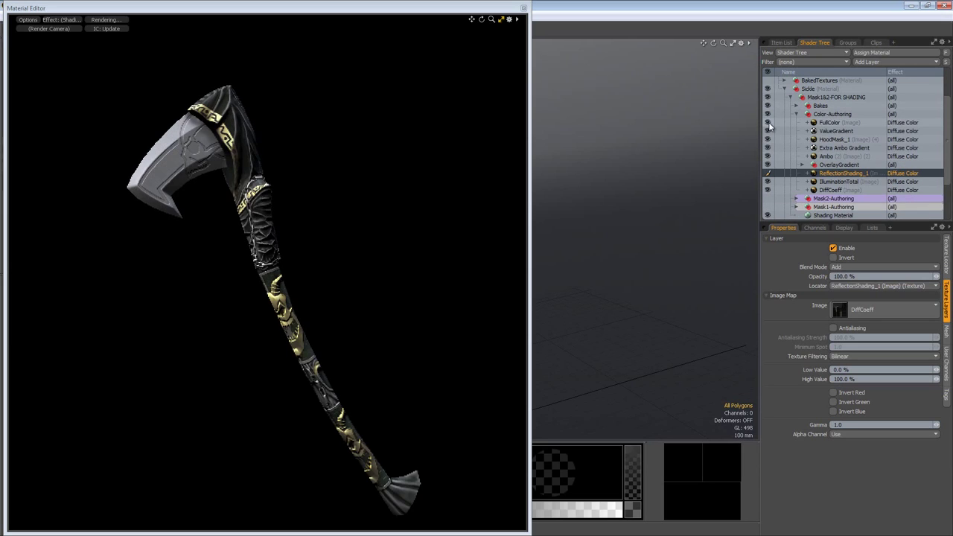
pyautogui.click(768, 123)
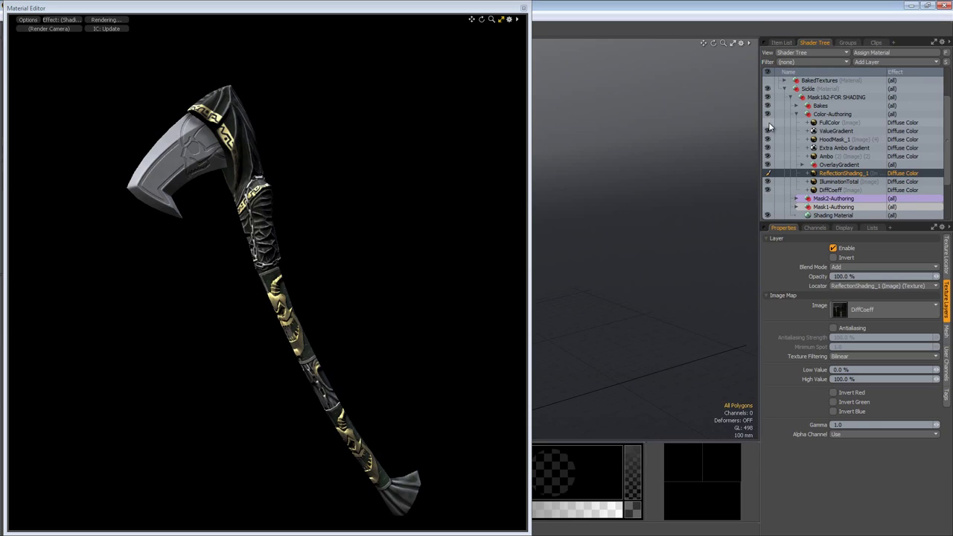
pyautogui.click(767, 122)
pyautogui.click(767, 123)
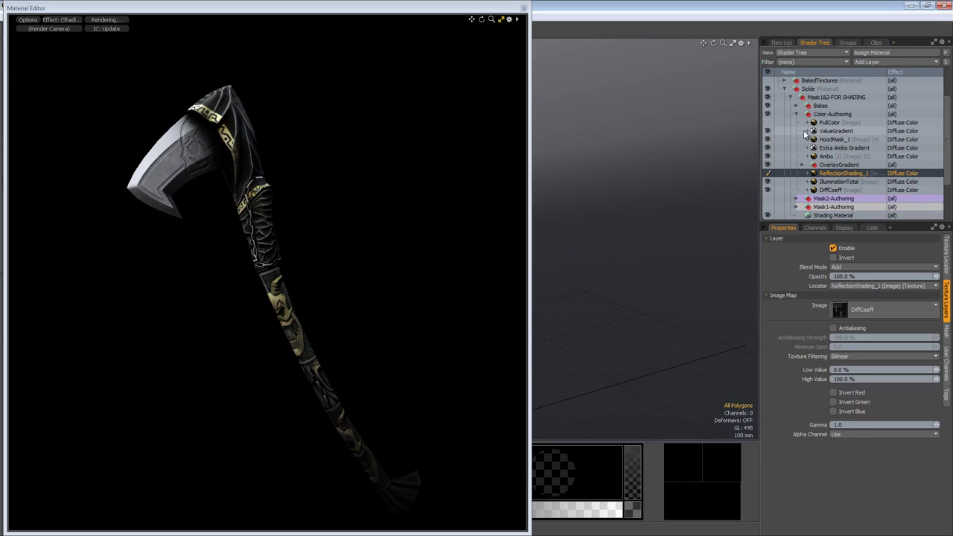
# Turn FullColor on, hide OverlayGradient through DiffCoeff, then re-enable DiffCoeff and IlluminationTotal.
pyautogui.click(768, 123)
pyautogui.moveTo(772, 161); pyautogui.dragTo(766, 189)
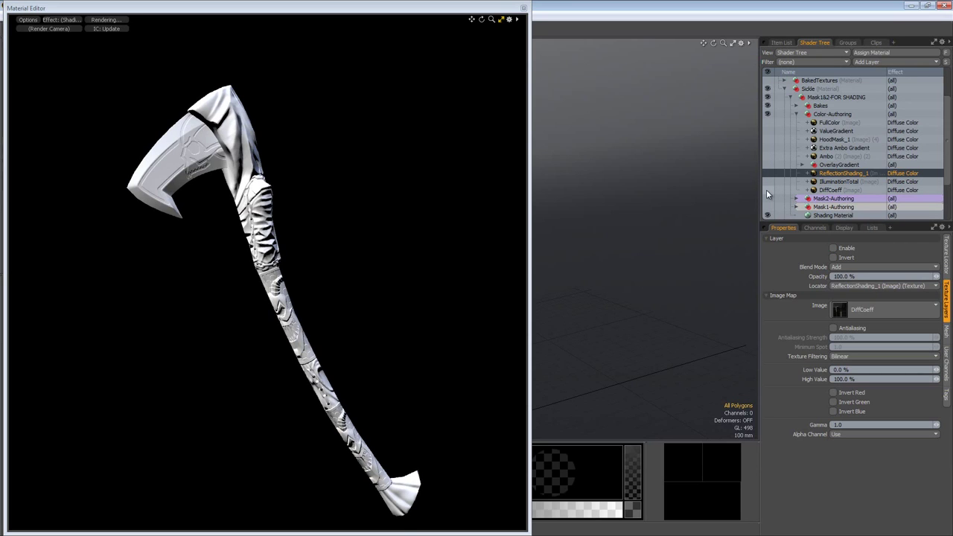
pyautogui.click(767, 190)
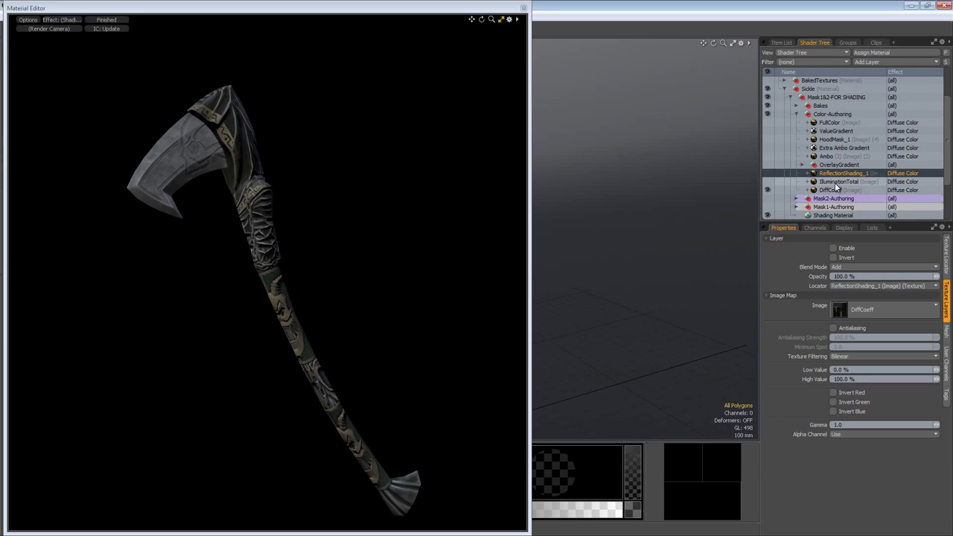
pyautogui.click(837, 183)
pyautogui.click(767, 182)
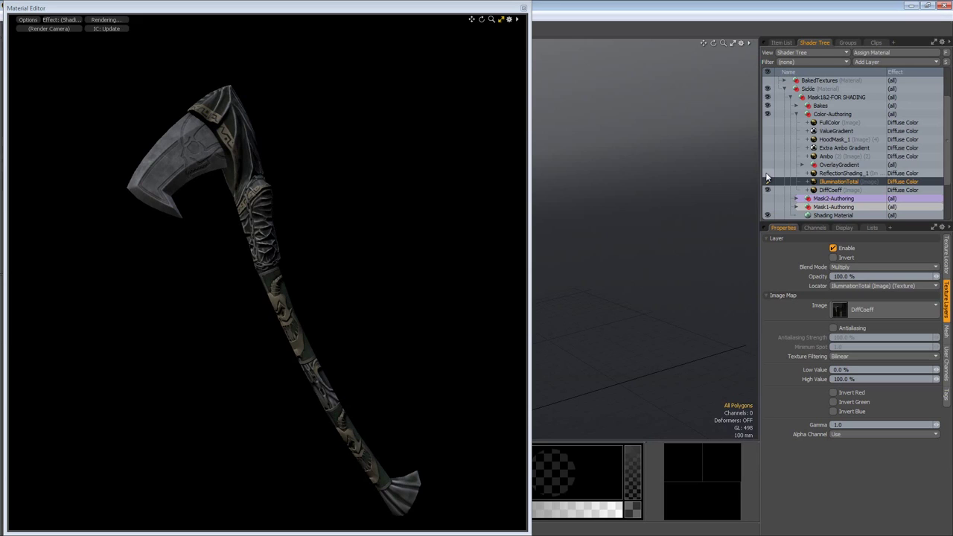
# Re-enable ReflectionShading_1 and toggle it to compare the gold highlights.
pyautogui.click(841, 172)
pyautogui.click(767, 174)
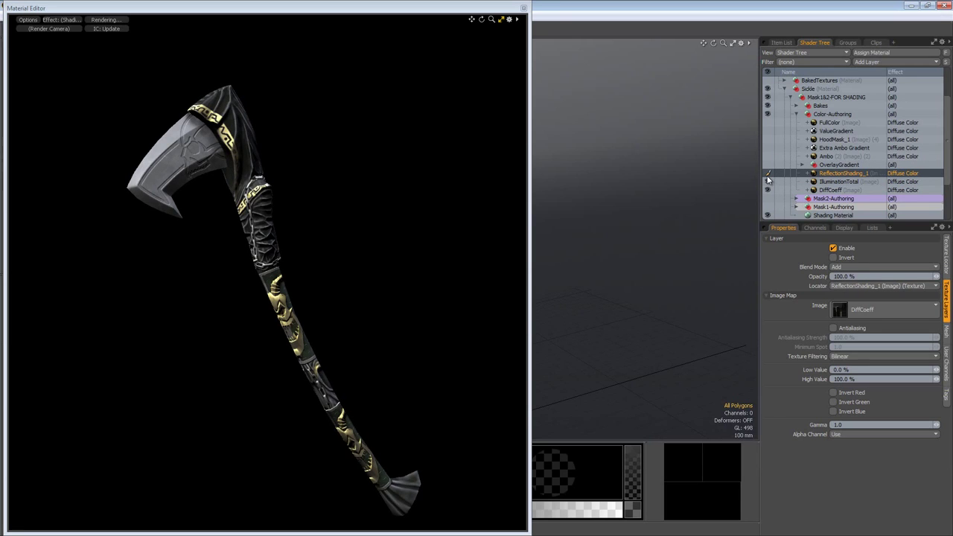
pyautogui.click(767, 181)
pyautogui.click(767, 172)
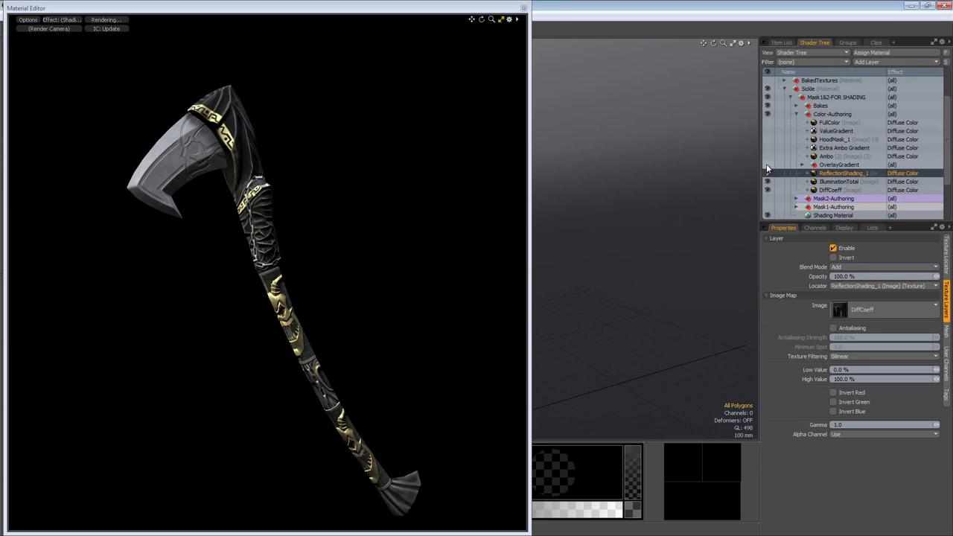
# Expand OverlayGradient to show Gradient and Ambo, and toggle it to compare.
pyautogui.click(802, 164)
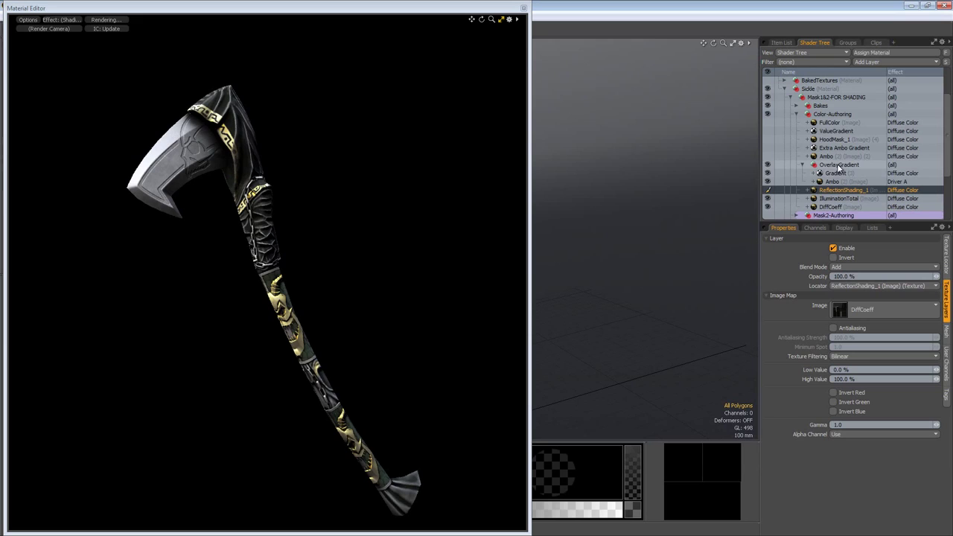
pyautogui.click(839, 166)
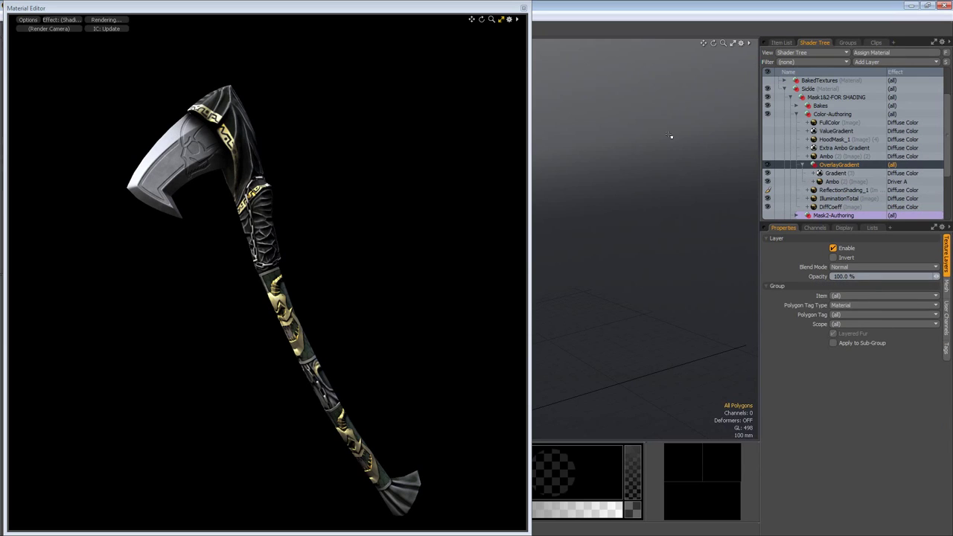
pyautogui.click(768, 166)
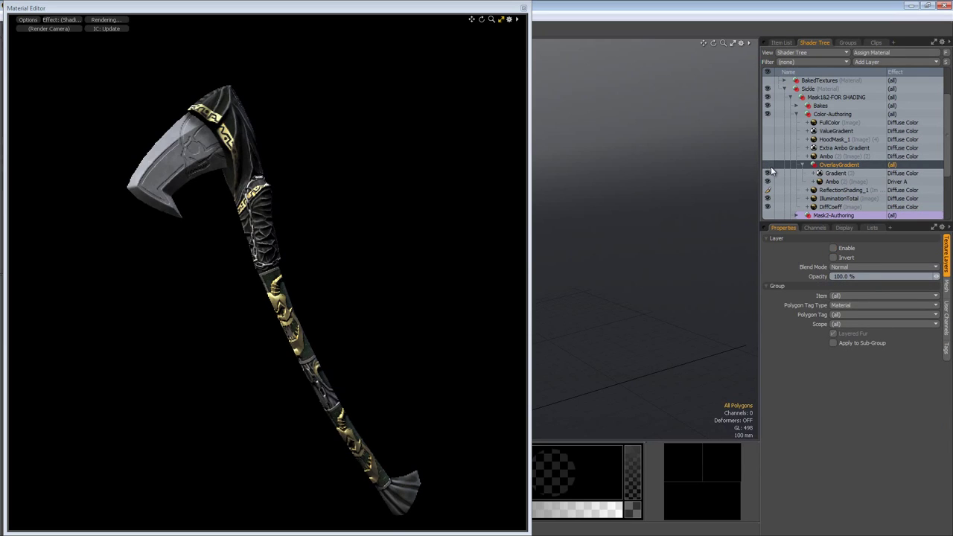
pyautogui.click(769, 165)
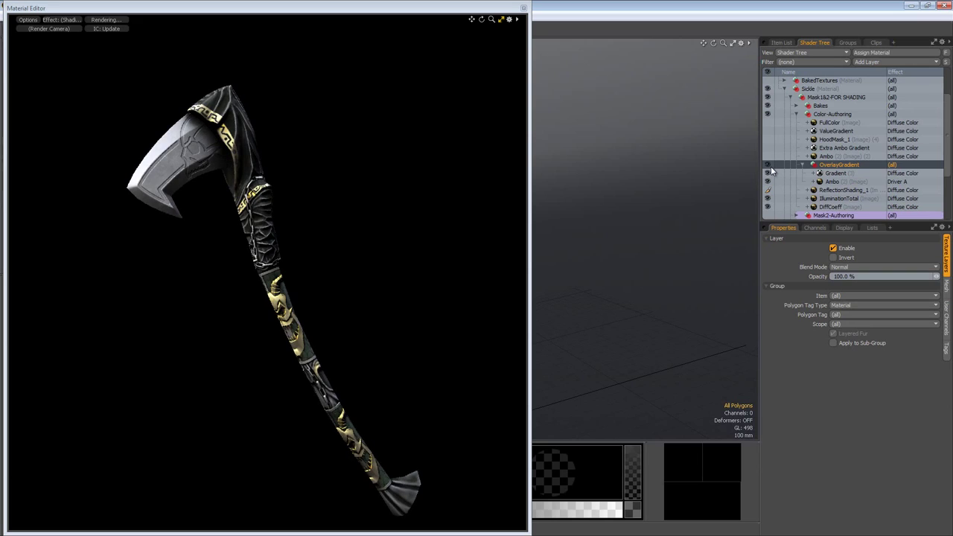
# Compare OverlayGradient on and off, then inspect the Gradient and Ambo layer settings.
pyautogui.click(769, 165)
pyautogui.click(769, 165)
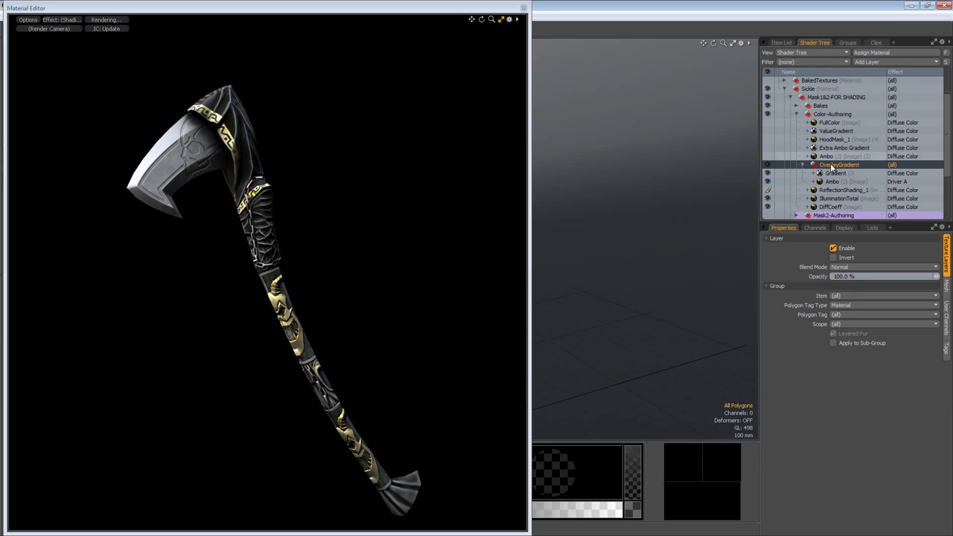
pyautogui.click(833, 173)
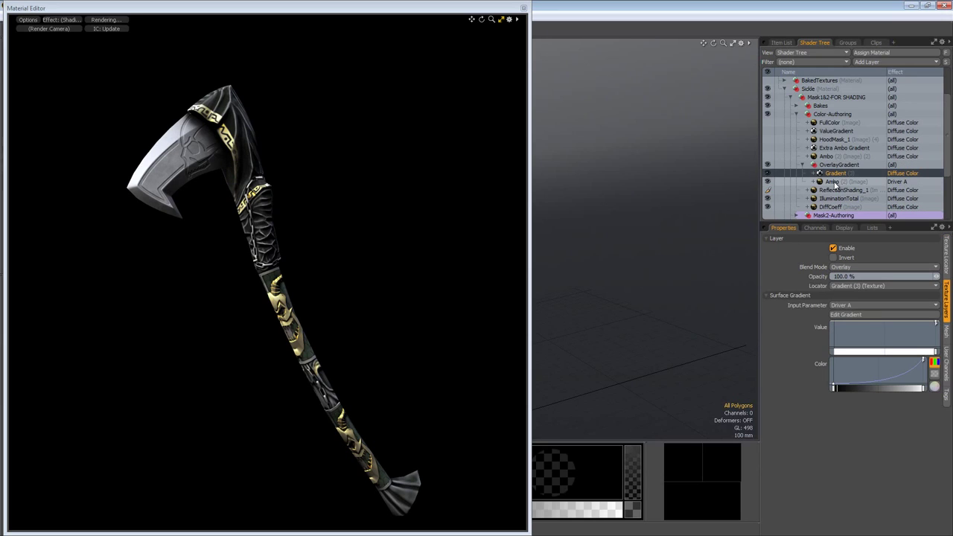
pyautogui.click(838, 182)
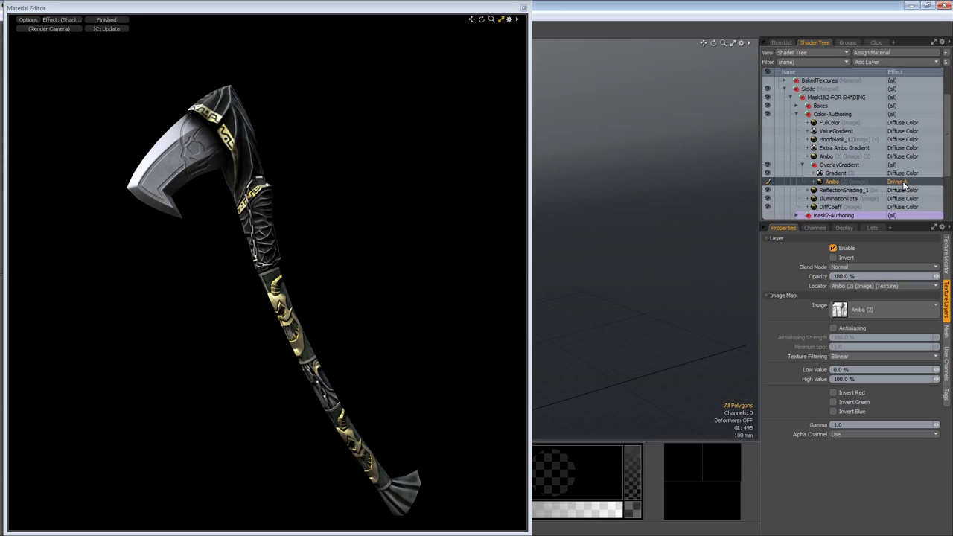
pyautogui.click(832, 173)
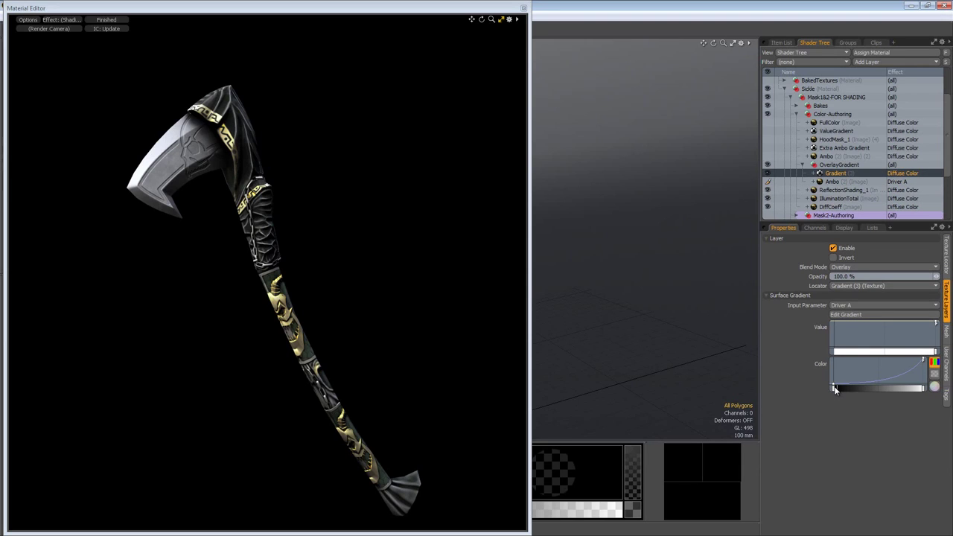
# Shift a colour key on the Gradient layer's Color ramp, then collapse OverlayGradient.
pyautogui.moveTo(834, 389)
pyautogui.mouseDown()
pyautogui.moveTo(932, 394)
pyautogui.moveTo(833, 387)
pyautogui.mouseUp()
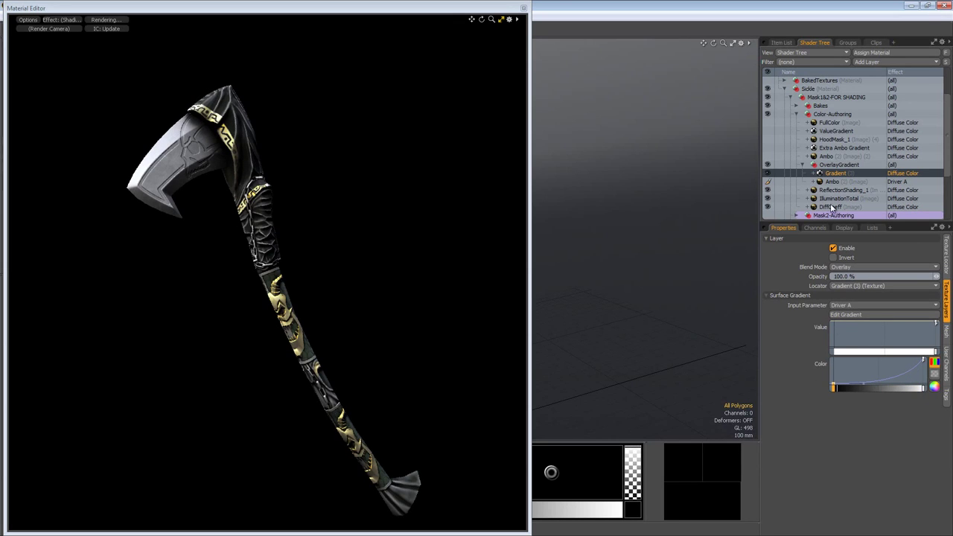
pyautogui.click(819, 165)
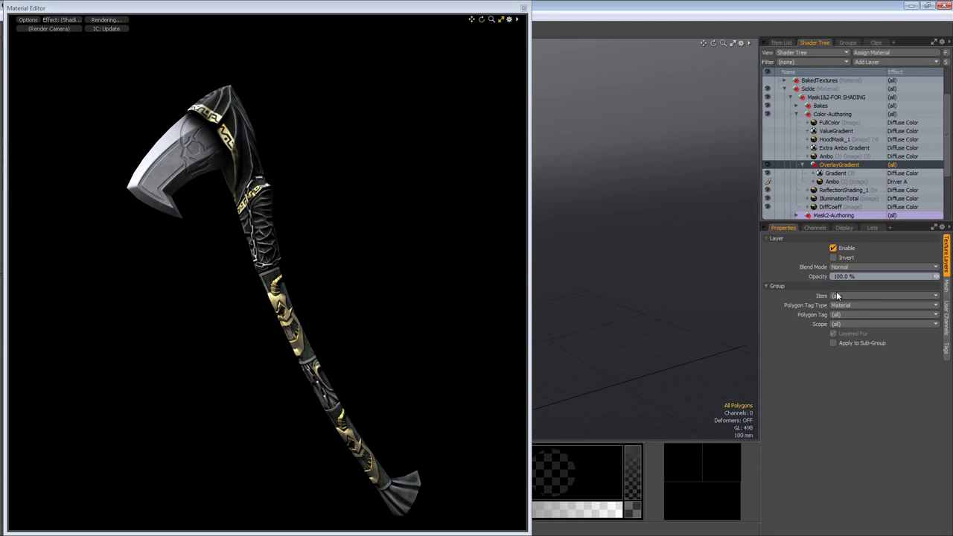
pyautogui.click(833, 174)
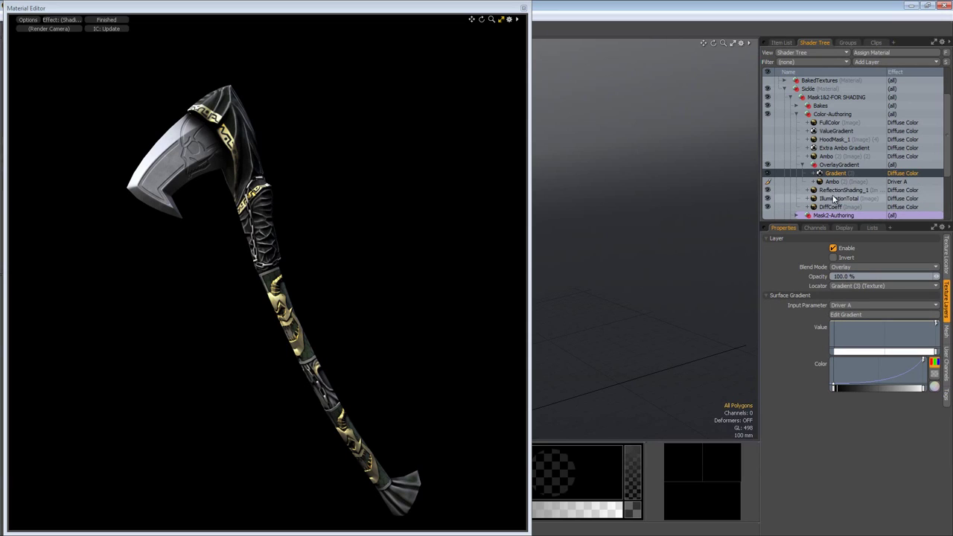
pyautogui.click(803, 163)
# Toggle Ambo to compare, then hide ValueGradient and view its Surface Gradient settings.
pyautogui.click(771, 156)
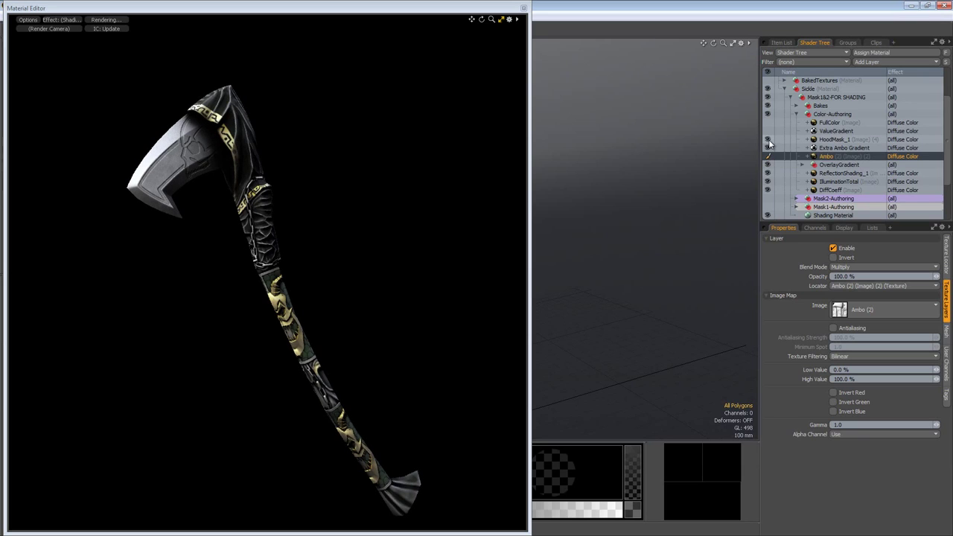
pyautogui.click(767, 139)
pyautogui.click(768, 136)
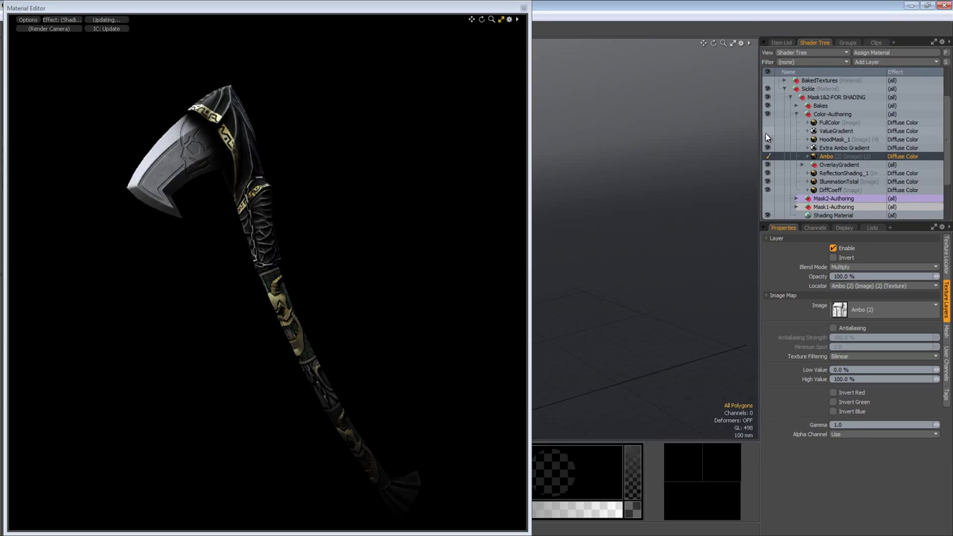
pyautogui.click(768, 136)
pyautogui.click(768, 132)
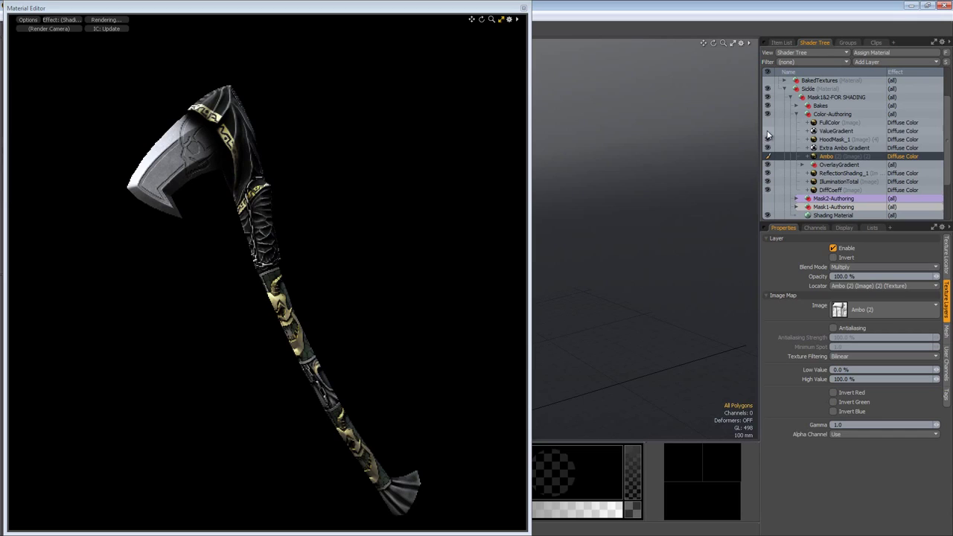
pyautogui.click(835, 131)
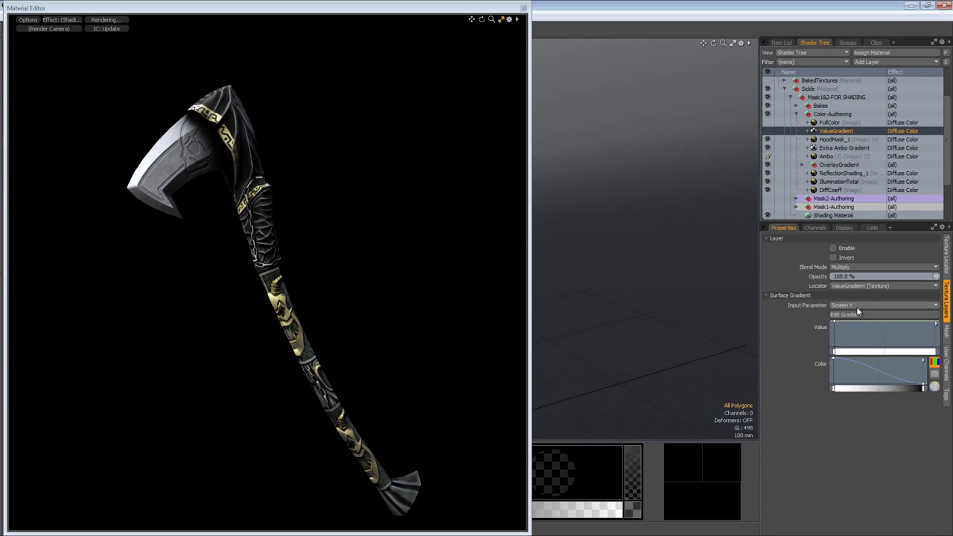
# Re-enable ValueGradient, move its Color ramp's end key inward and add a new key.
pyautogui.click(922, 391)
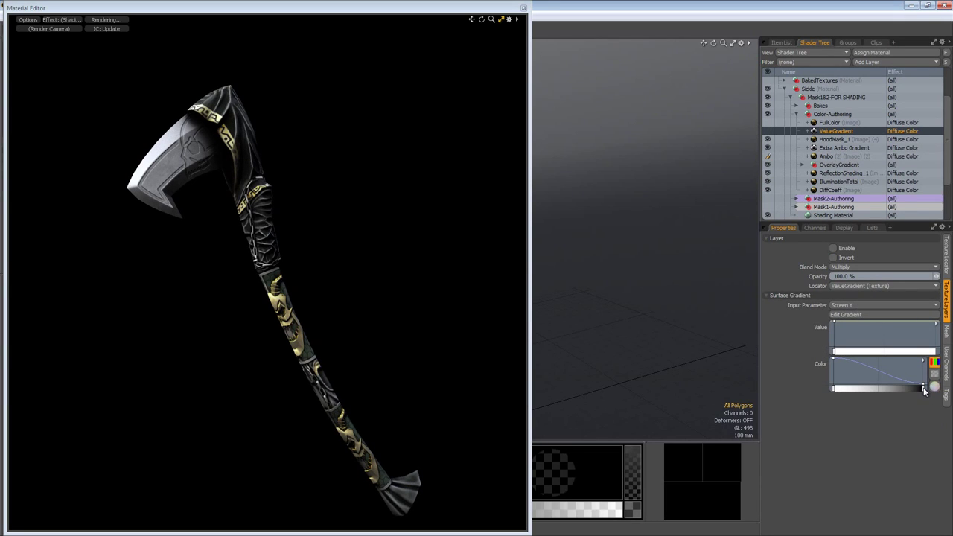
pyautogui.click(768, 133)
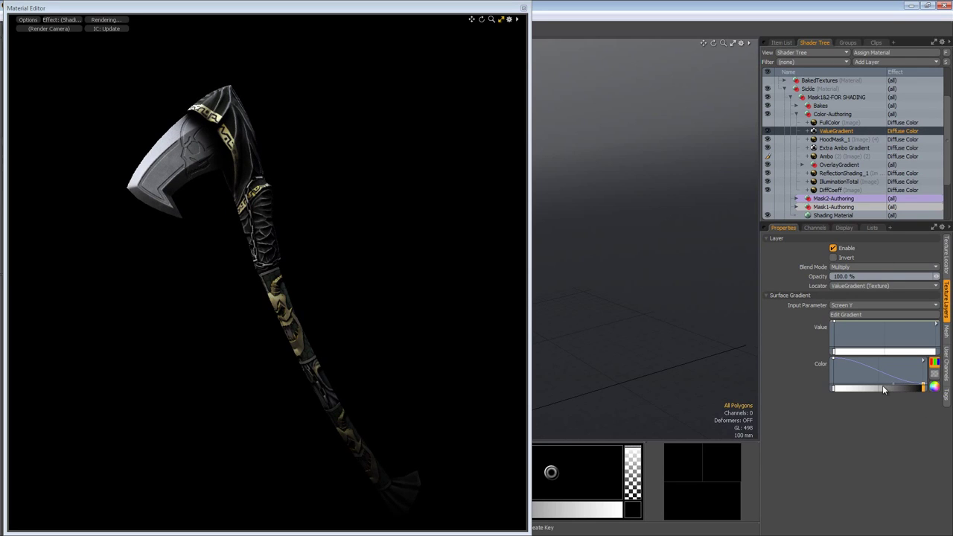
pyautogui.moveTo(923, 388)
pyautogui.mouseDown()
pyautogui.moveTo(875, 391)
pyautogui.moveTo(923, 388)
pyautogui.mouseUp()
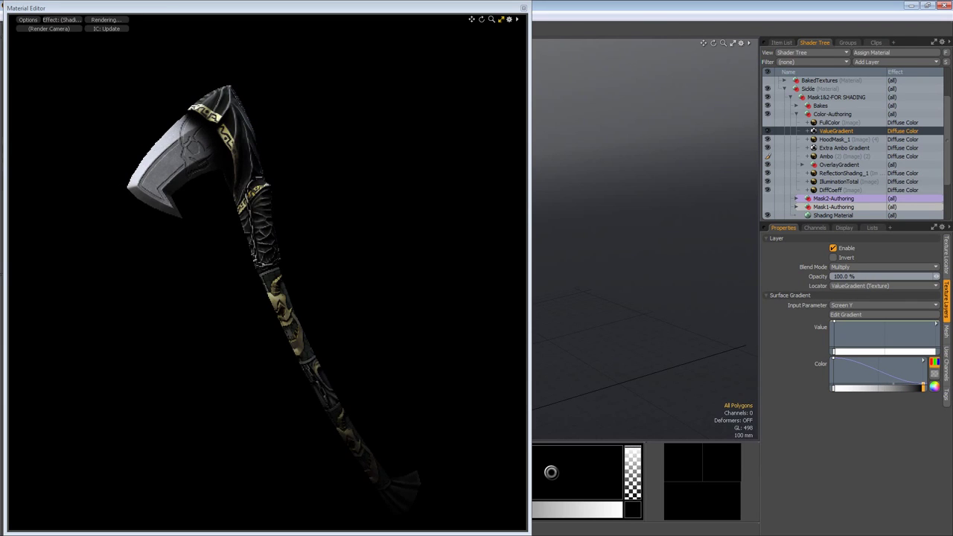
pyautogui.click(879, 391)
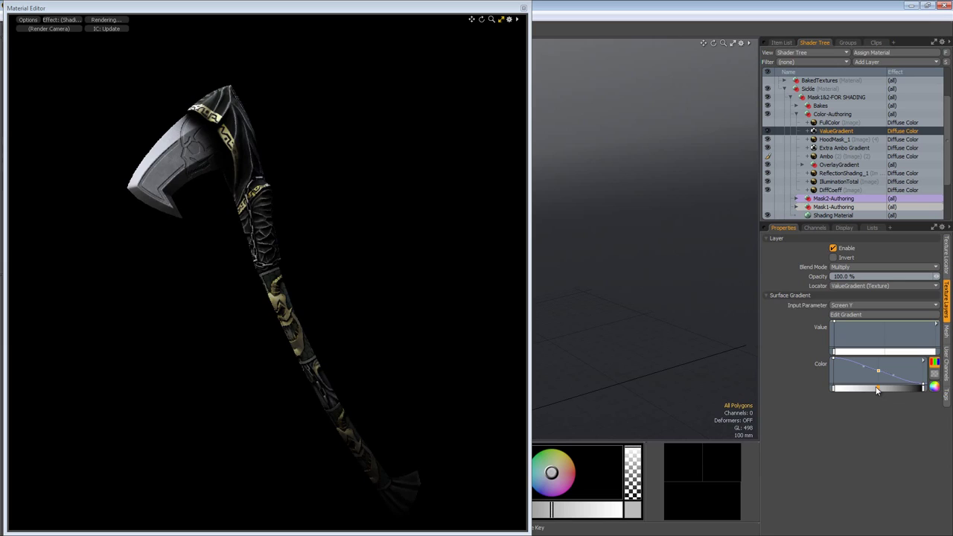
pyautogui.moveTo(878, 390)
pyautogui.mouseDown()
pyautogui.moveTo(860, 390)
pyautogui.moveTo(882, 388)
pyautogui.mouseUp()
pyautogui.click(860, 315)
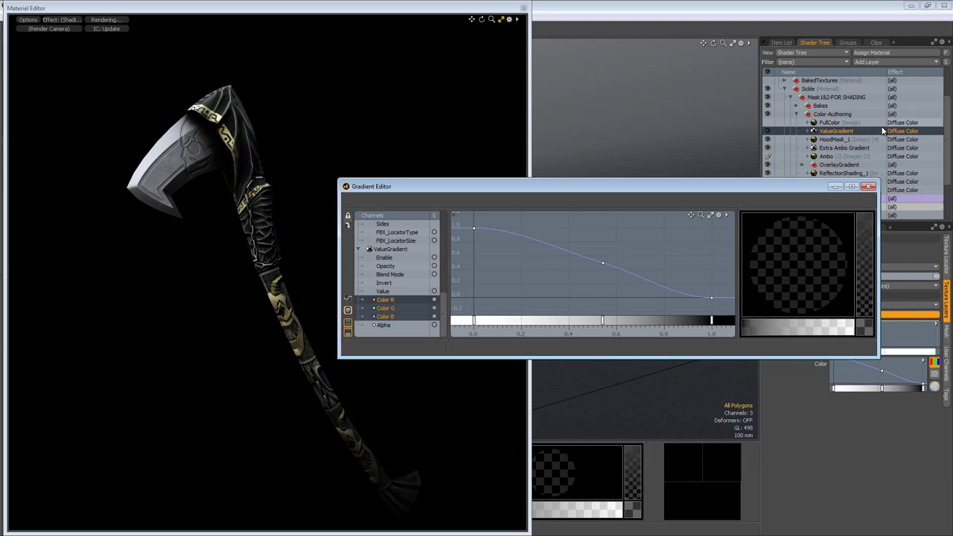
pyautogui.click(868, 186)
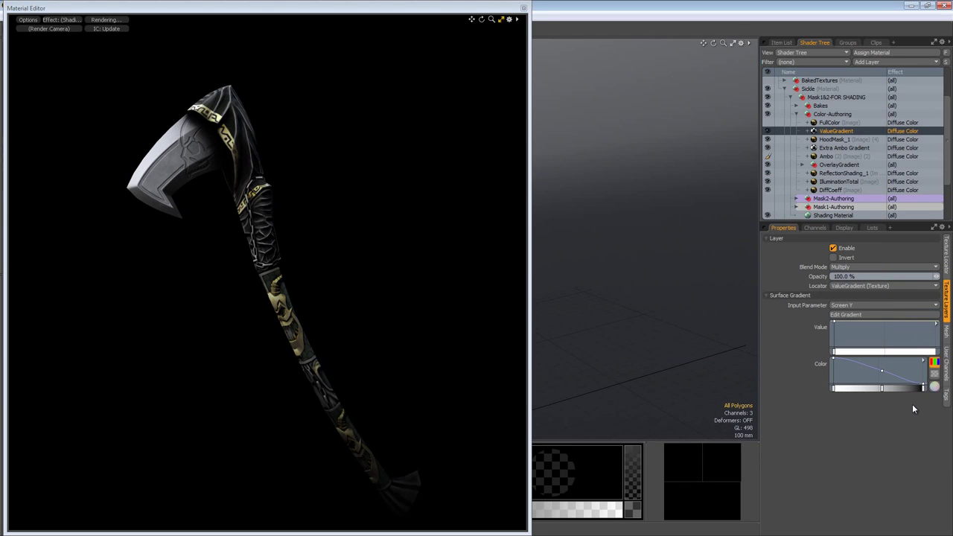
pyautogui.click(905, 393)
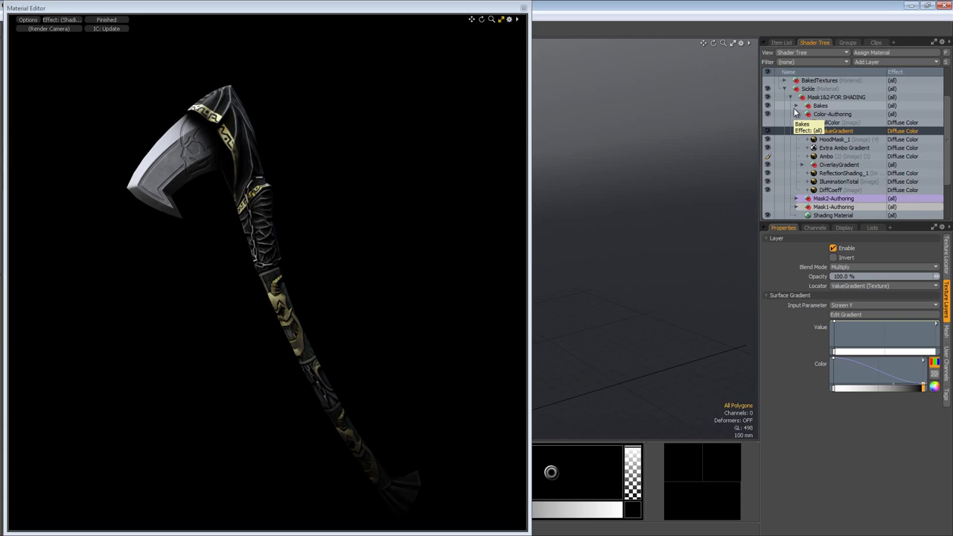
# Collapse Color-Authoring, expand Bakes and Combined-Images, enable Combined-Images and hide Deathsickle_color.
pyautogui.click(796, 115)
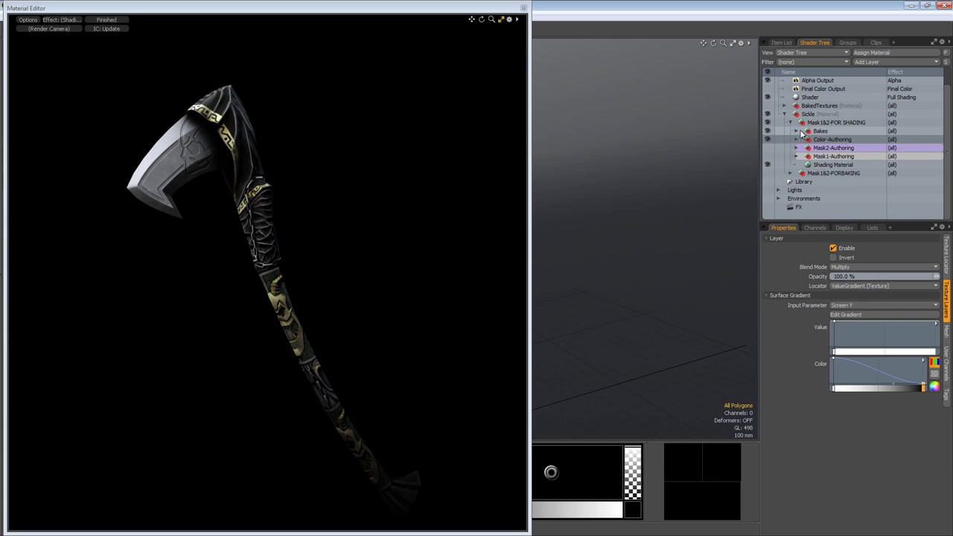
pyautogui.click(797, 131)
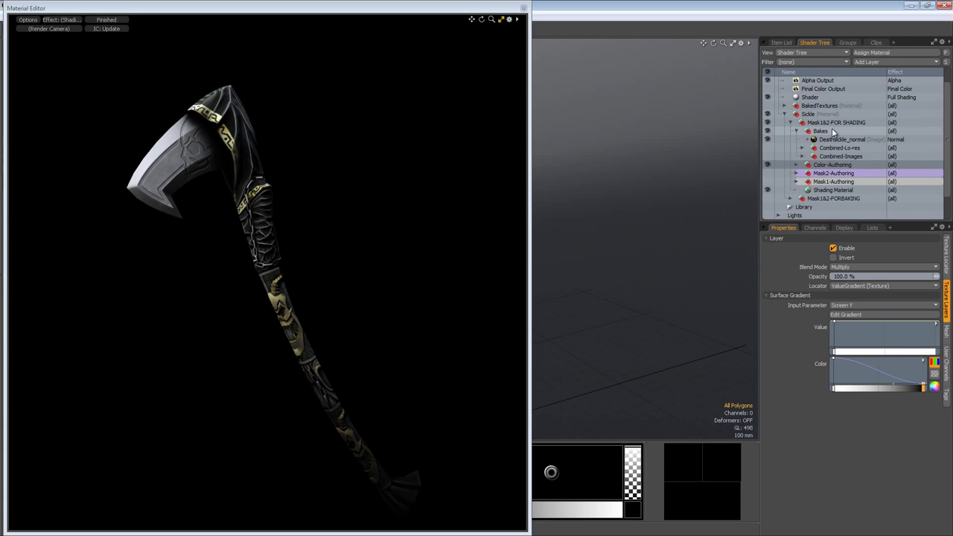
pyautogui.click(832, 131)
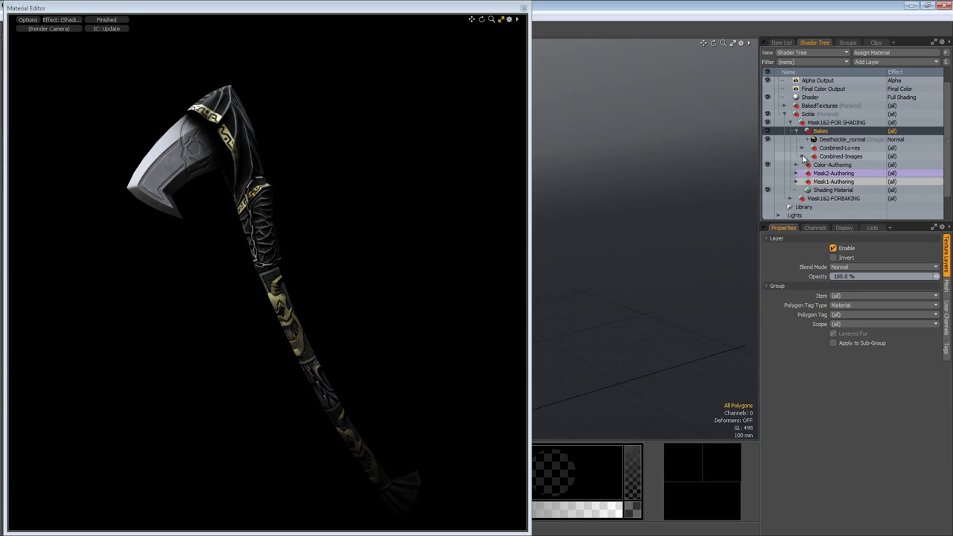
pyautogui.click(802, 156)
pyautogui.click(767, 156)
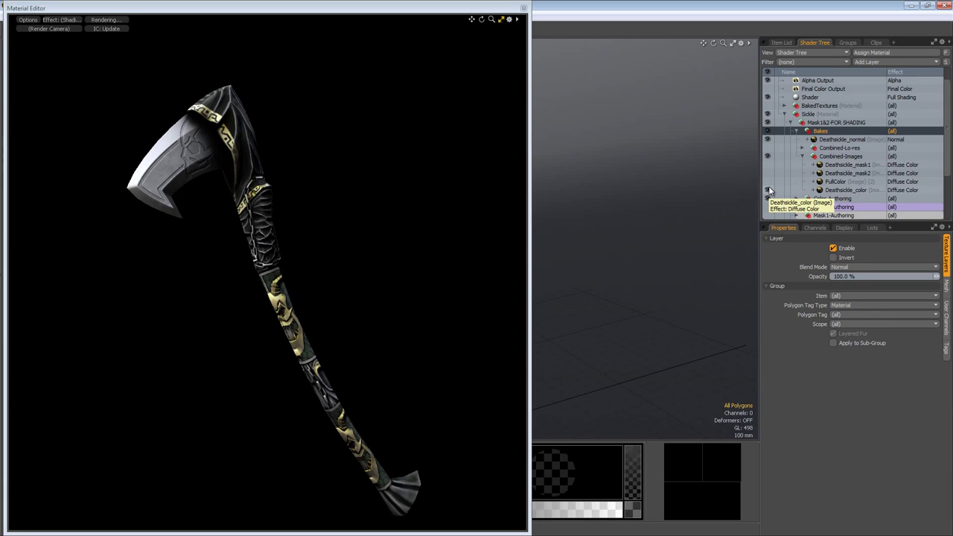
pyautogui.click(768, 189)
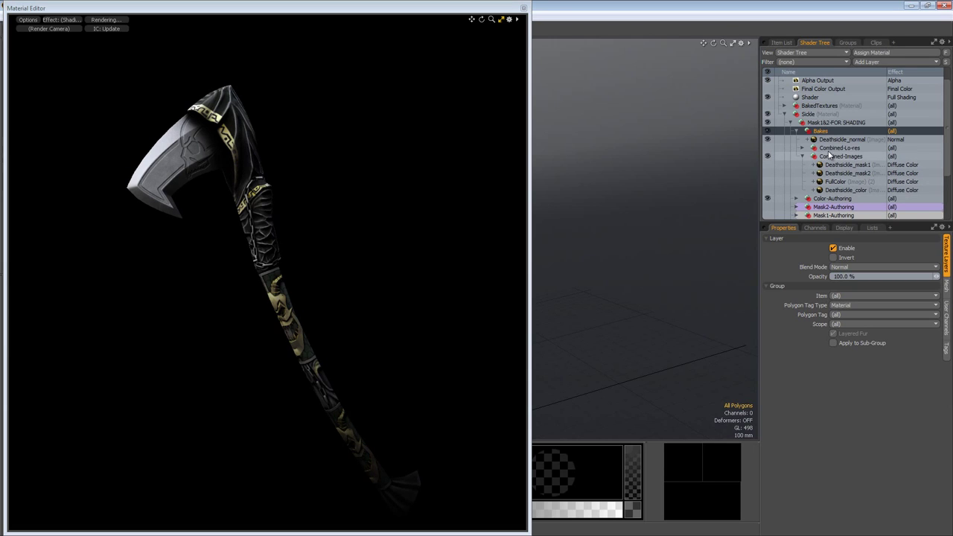
# Check the Deathsickle_color image's UV map, Topo2, via the Lists and Item List tabs.
pyautogui.click(845, 191)
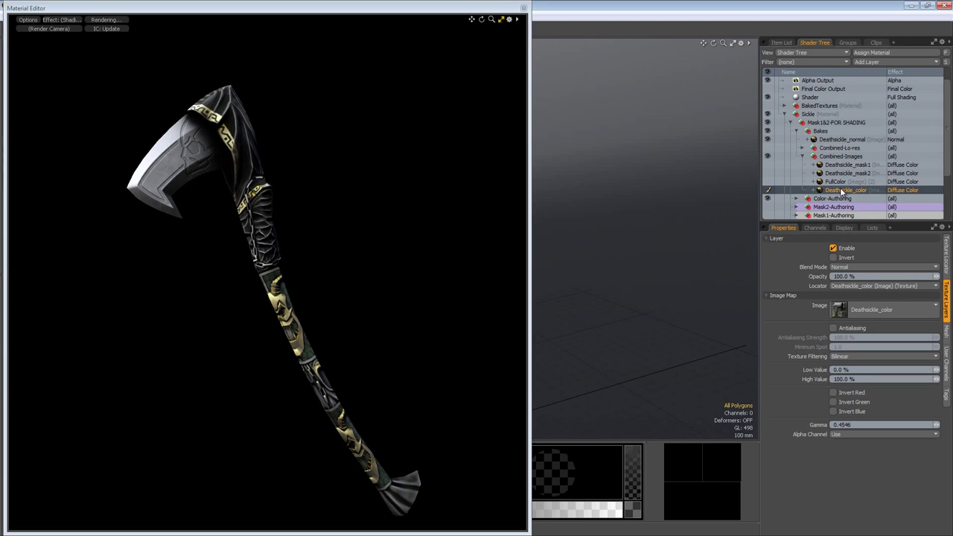
pyautogui.click(871, 227)
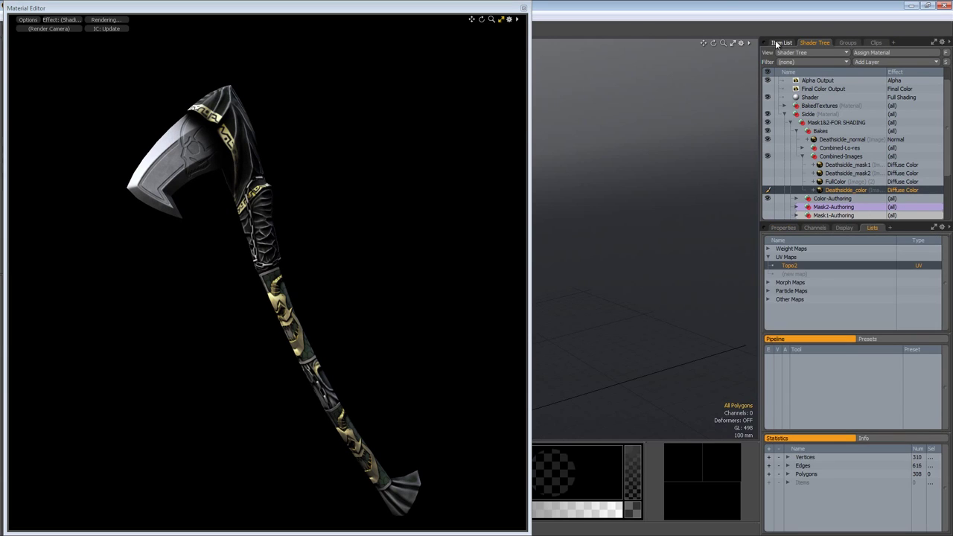
pyautogui.click(776, 42)
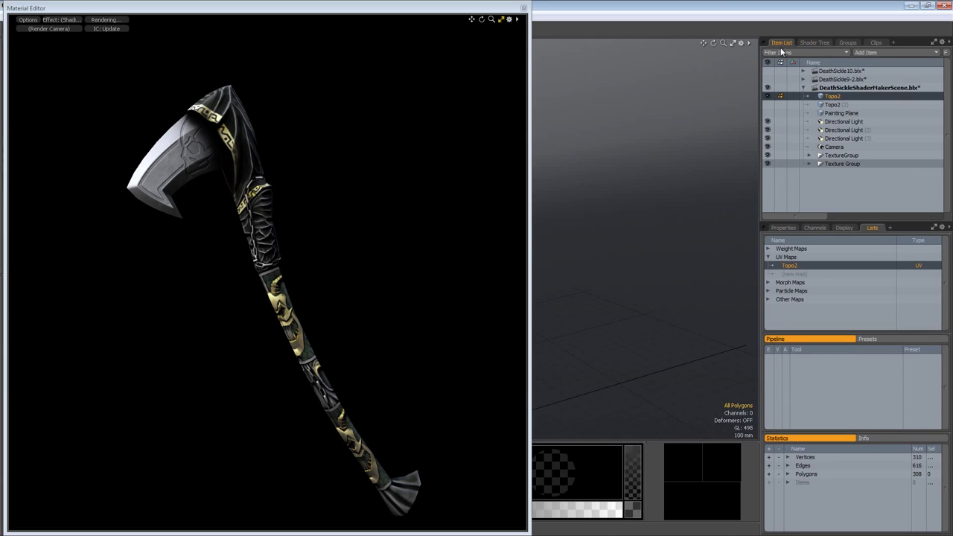
pyautogui.click(823, 43)
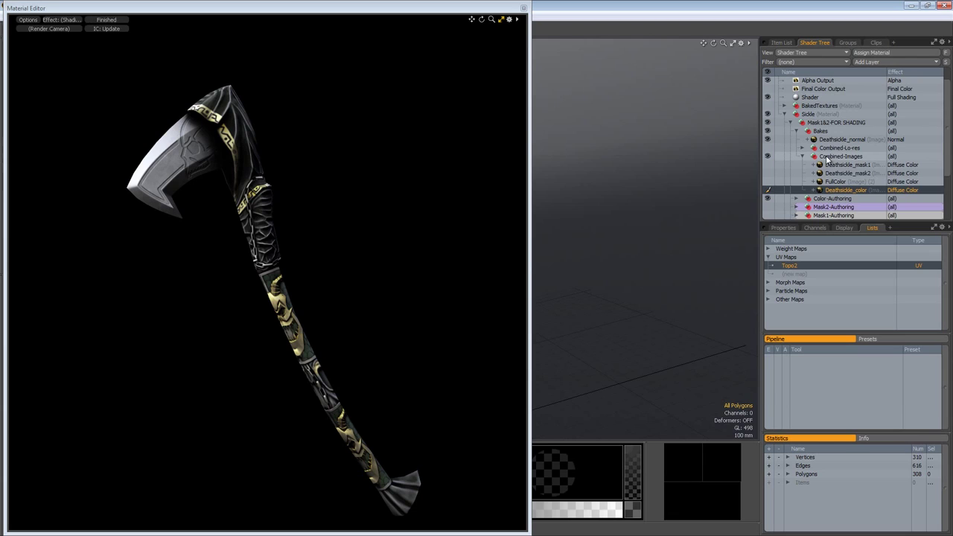
# View the Shading Material's properties, re-enable Color-Authoring, and show Topo2's mesh properties.
pyautogui.scroll(1, 827, 115)
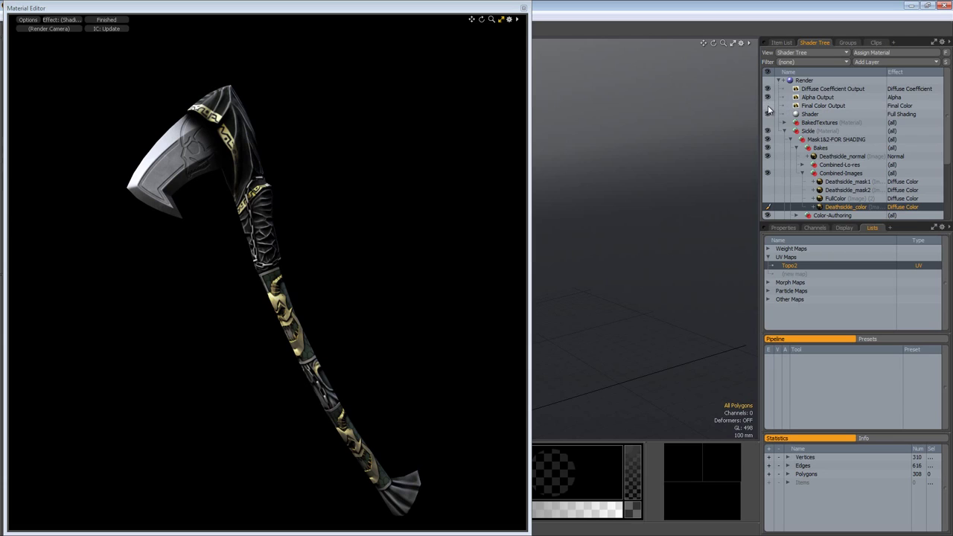
pyautogui.scroll(-1, 819, 149)
pyautogui.scroll(-1, 818, 150)
pyautogui.click(830, 190)
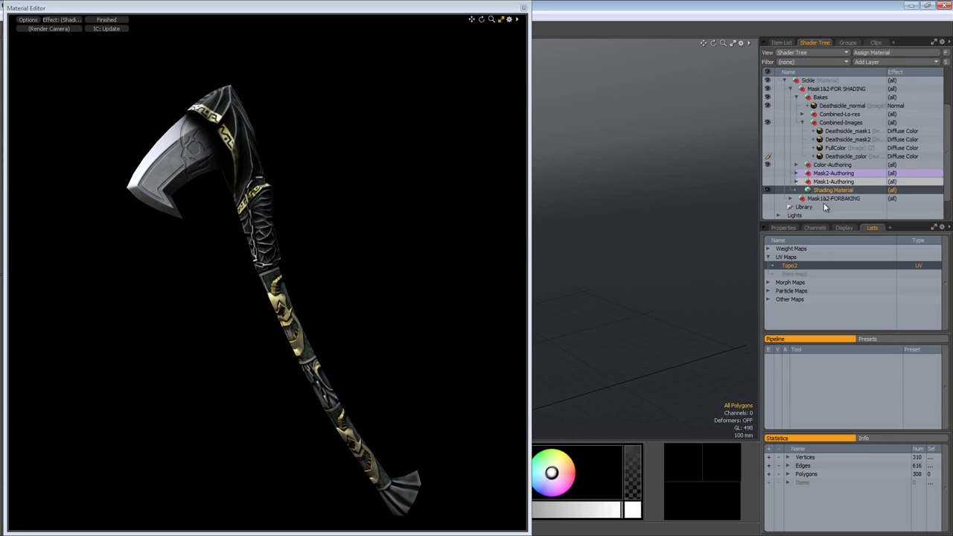
pyautogui.click(784, 227)
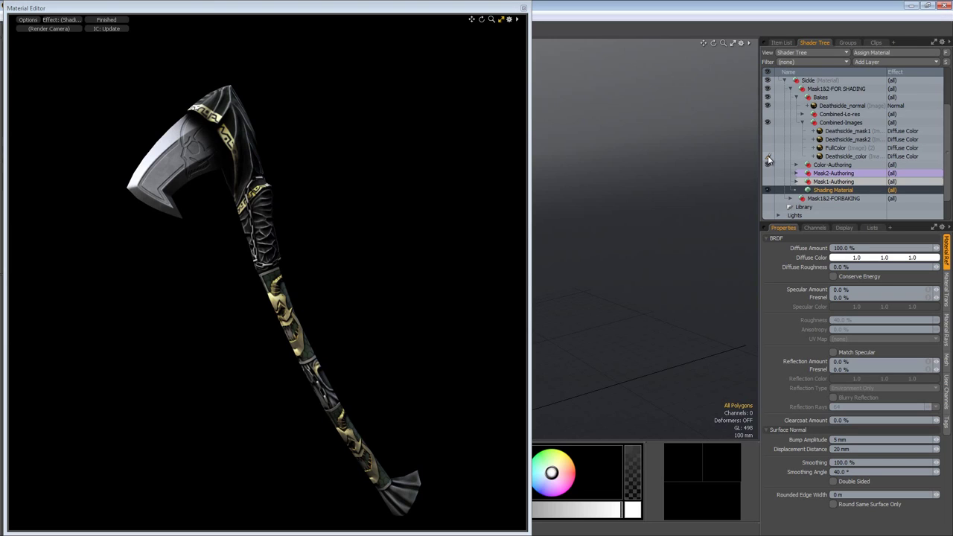
pyautogui.click(768, 161)
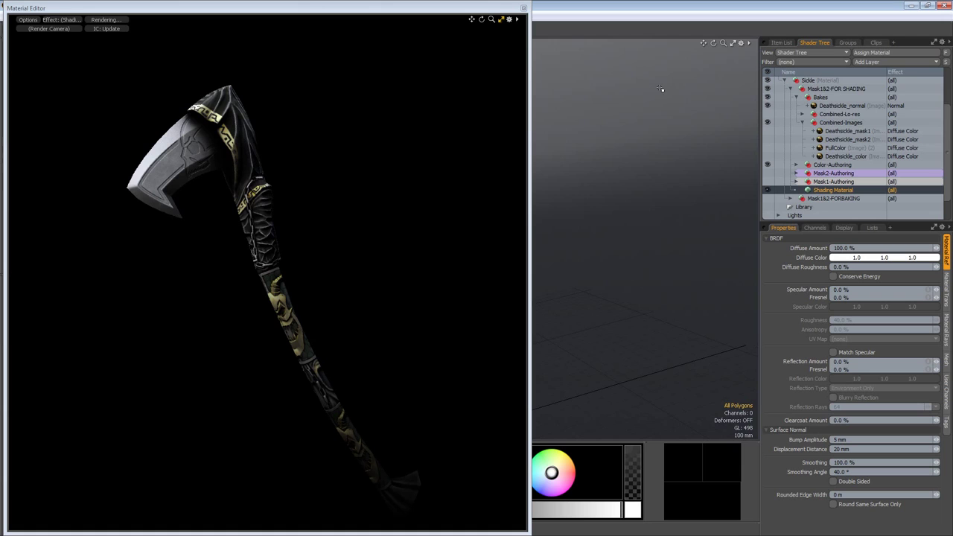
pyautogui.click(813, 183)
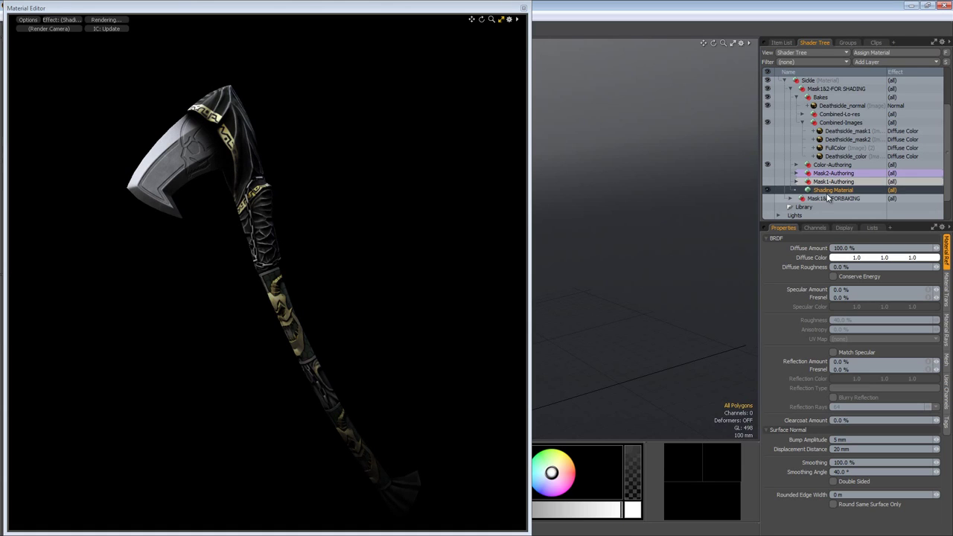
# Check the item list's UV maps and statistics, then close the material preview window.
pyautogui.click(781, 43)
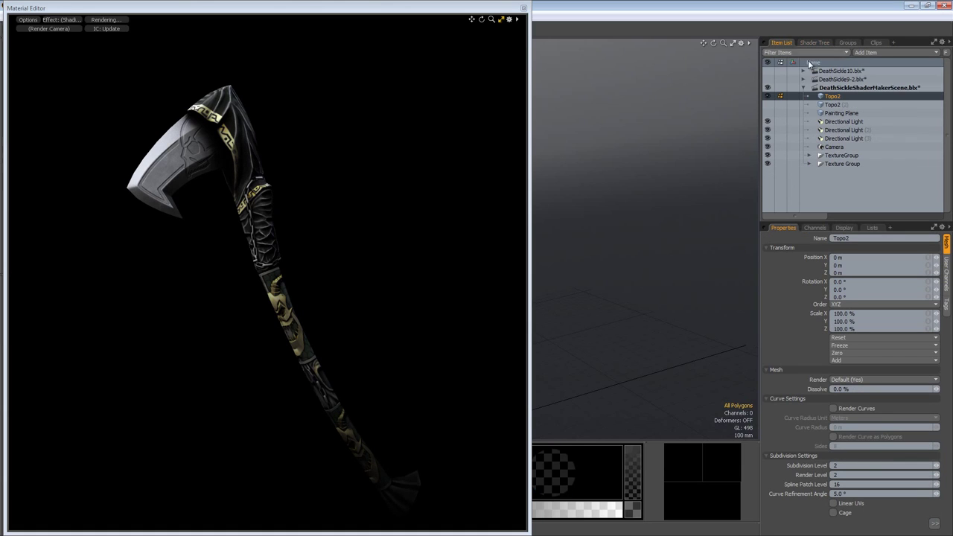
pyautogui.click(872, 228)
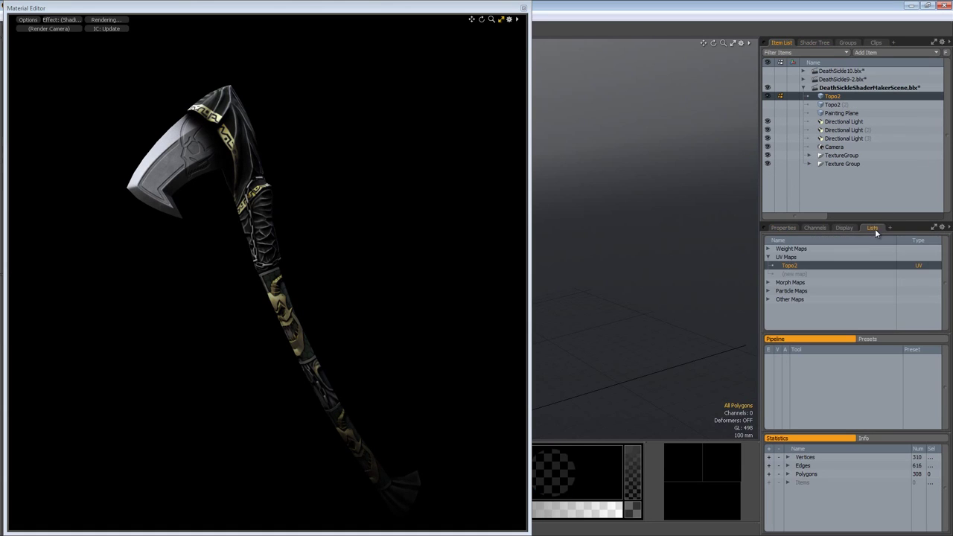
pyautogui.click(523, 8)
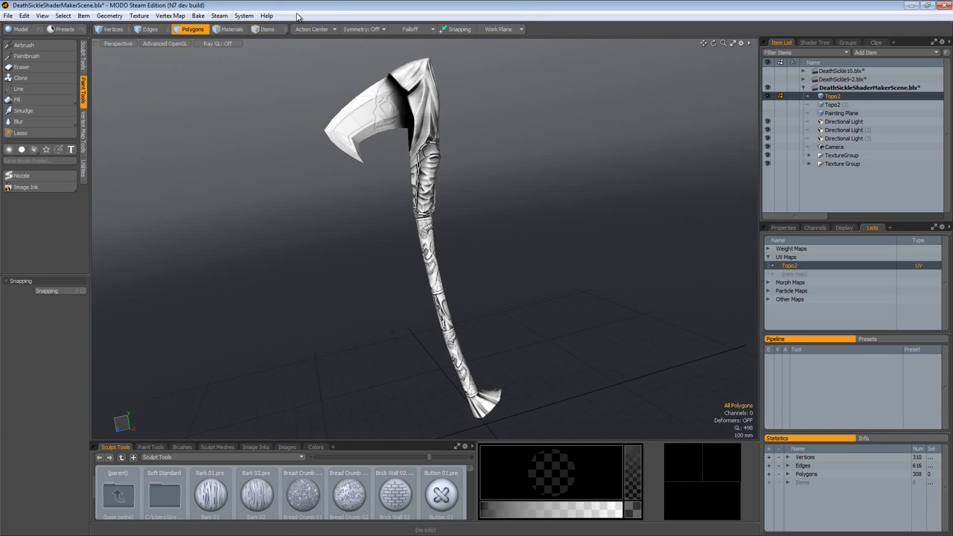
pyautogui.click(197, 17)
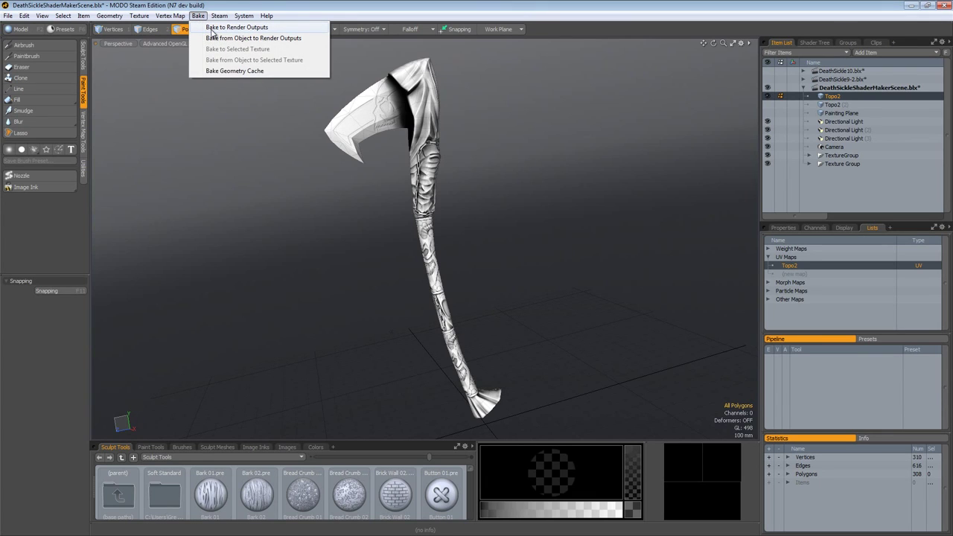
# Select Diffuse Coefficient Output in the Shader Tree and display its Render Output settings.
pyautogui.click(815, 42)
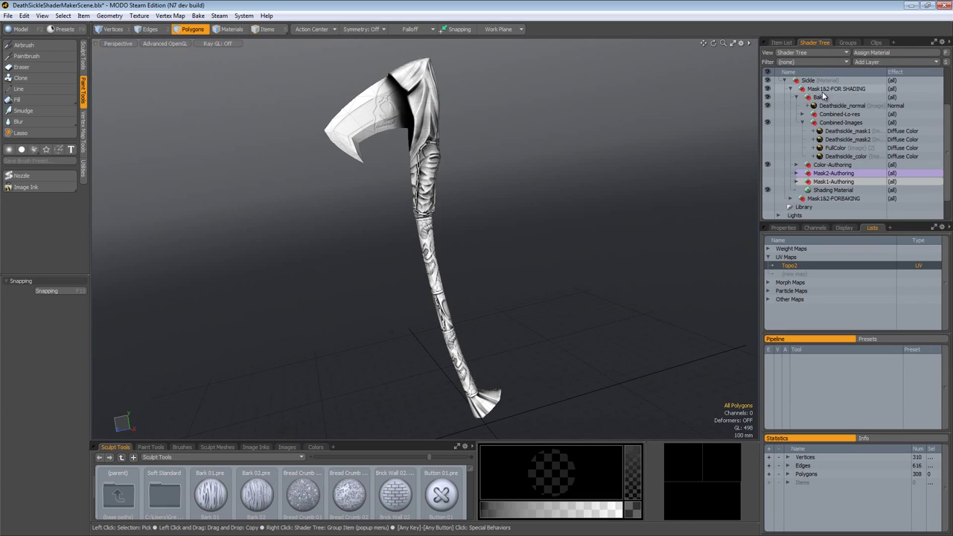
pyautogui.scroll(2, 804, 93)
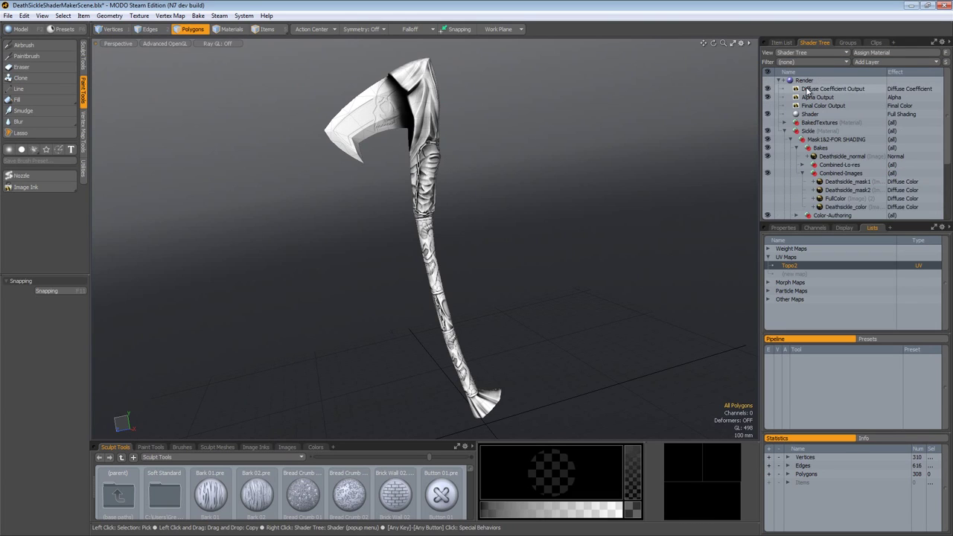
pyautogui.click(810, 90)
pyautogui.click(782, 228)
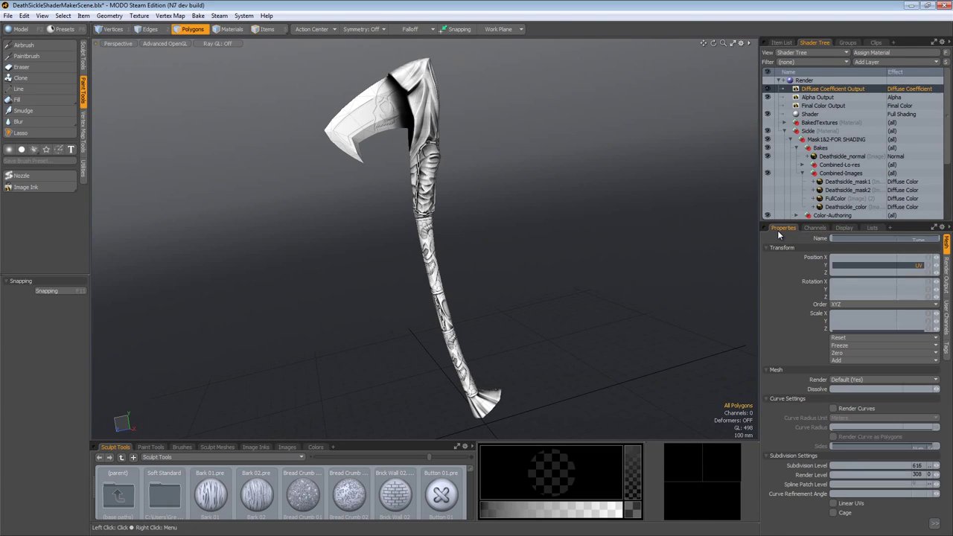
pyautogui.moveTo(831, 223); pyautogui.dragTo(836, 197)
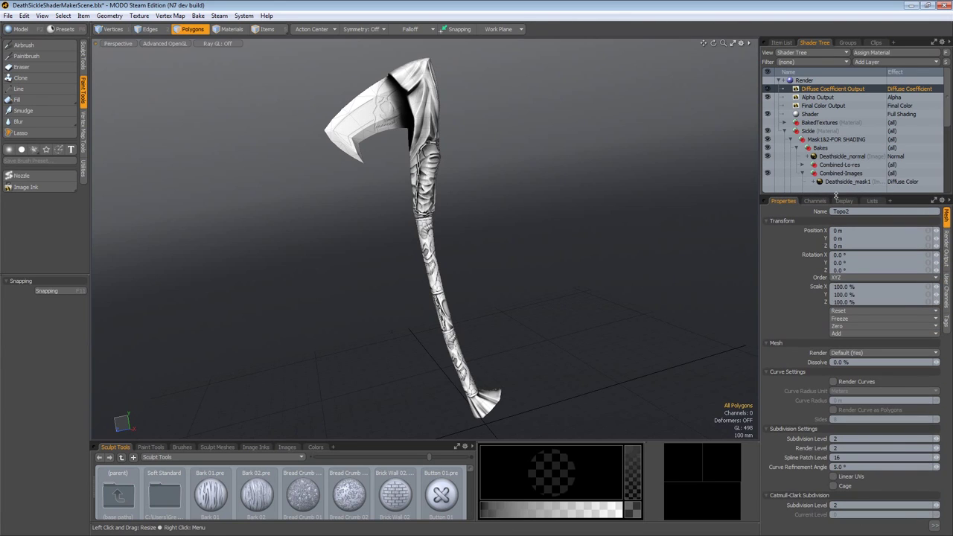
pyautogui.click(947, 246)
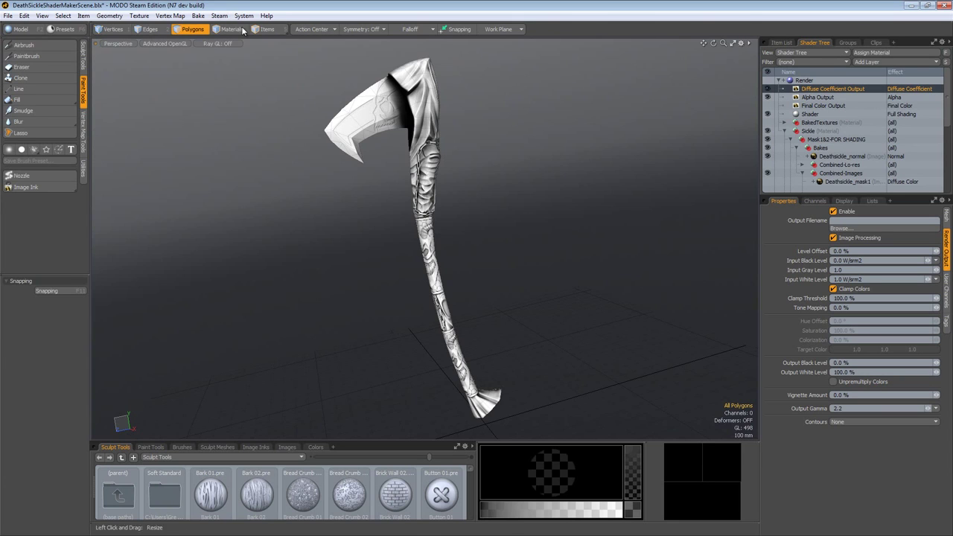
# Bake to Render Outputs, view the 1024×1024 result, and cancel the Save Image dialog.
pyautogui.click(198, 16)
pyautogui.click(212, 29)
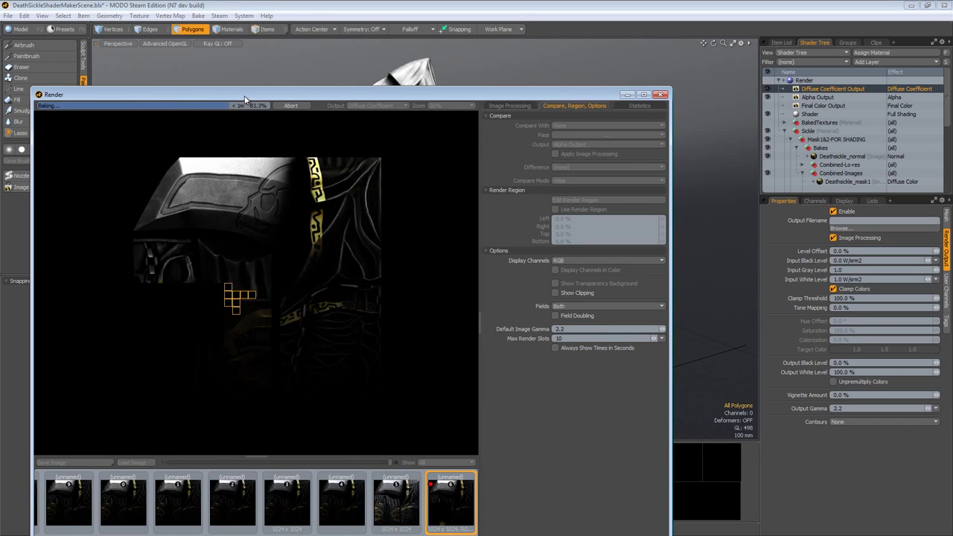
pyautogui.moveTo(246, 98); pyautogui.dragTo(276, 30)
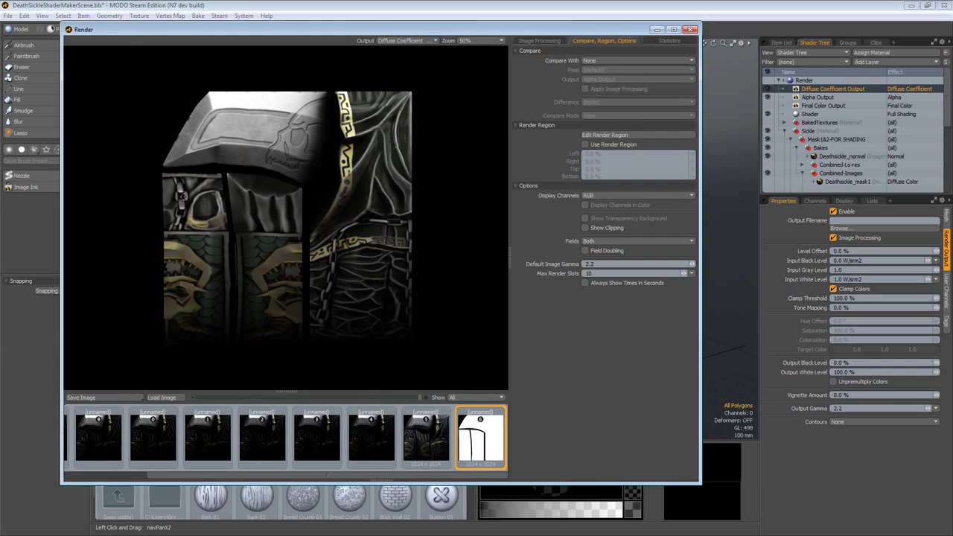
pyautogui.click(112, 400)
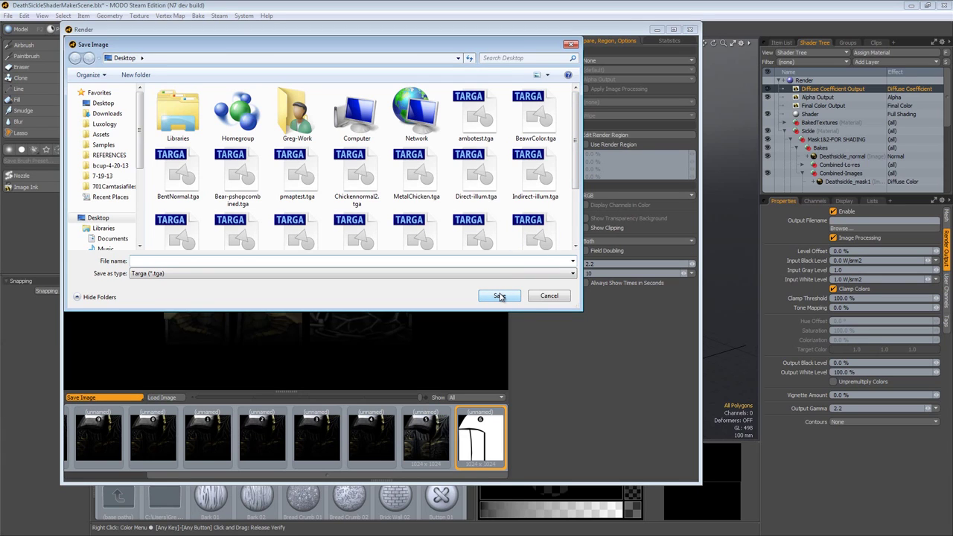
pyautogui.click(543, 297)
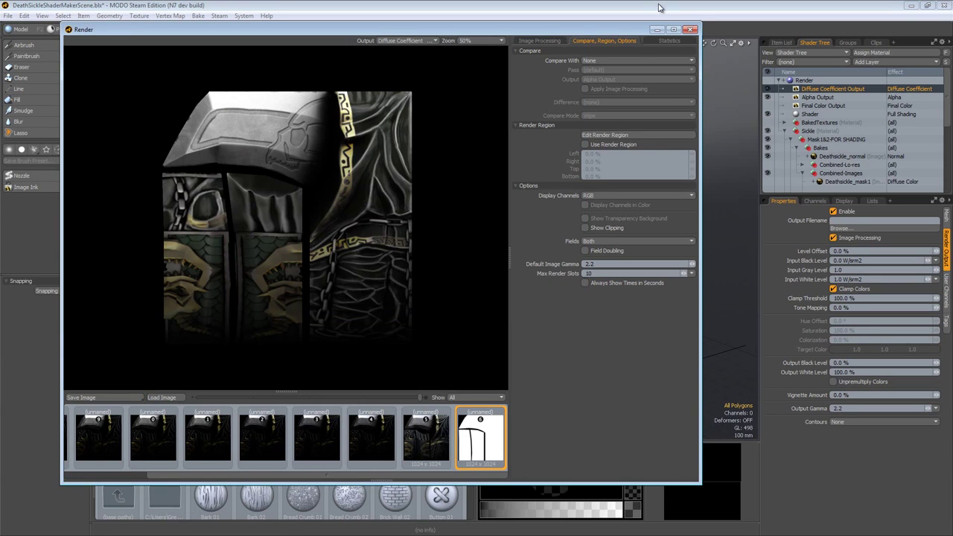
# Close the bake result and turn on the Deathsickle_color layer's visibility.
pyautogui.click(691, 30)
pyautogui.scroll(-5, 860, 105)
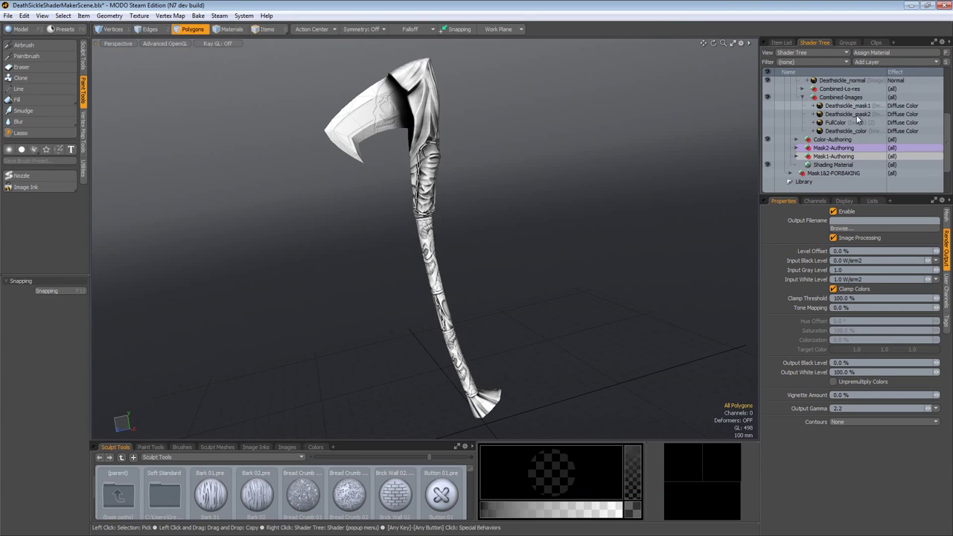
pyautogui.click(844, 132)
pyautogui.click(769, 132)
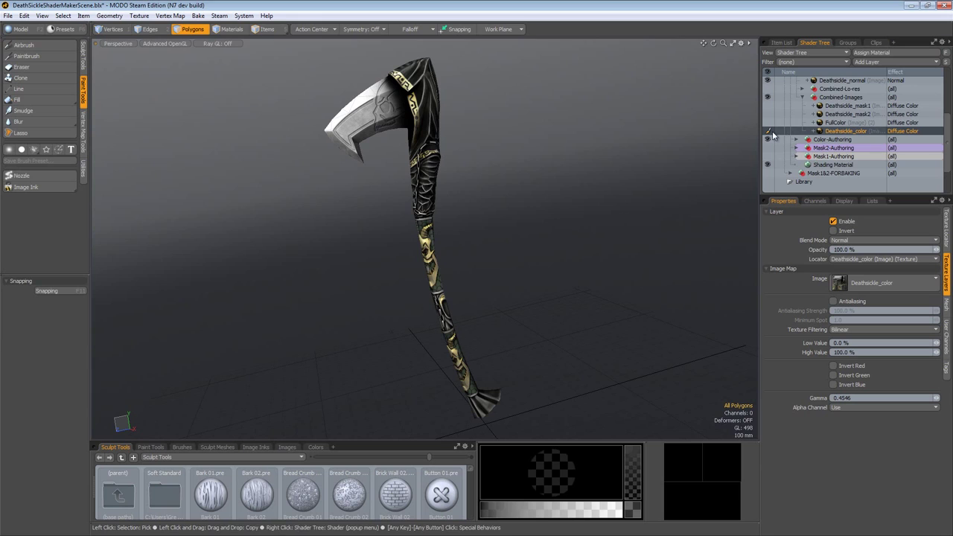
# Inspect SickleColorLow_color in Combined-Lo-res and the Clips list, then collapse Combined-Lo-res and Bakes.
pyautogui.scroll(1, 772, 132)
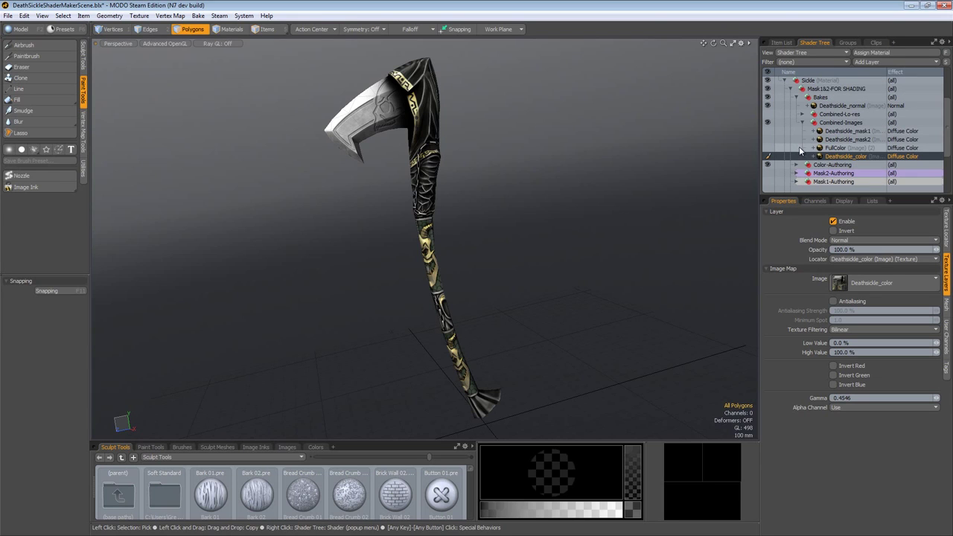
pyautogui.click(802, 123)
pyautogui.click(803, 114)
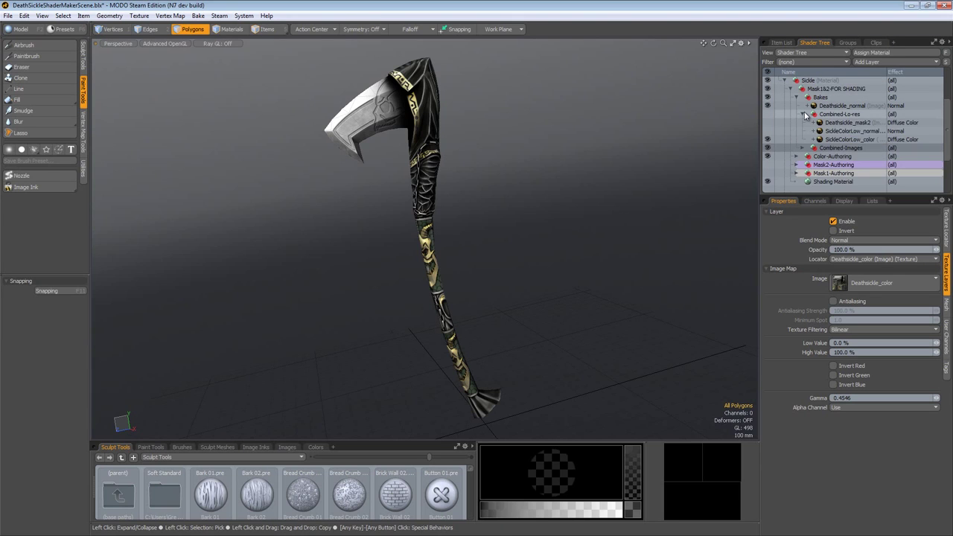
pyautogui.click(848, 139)
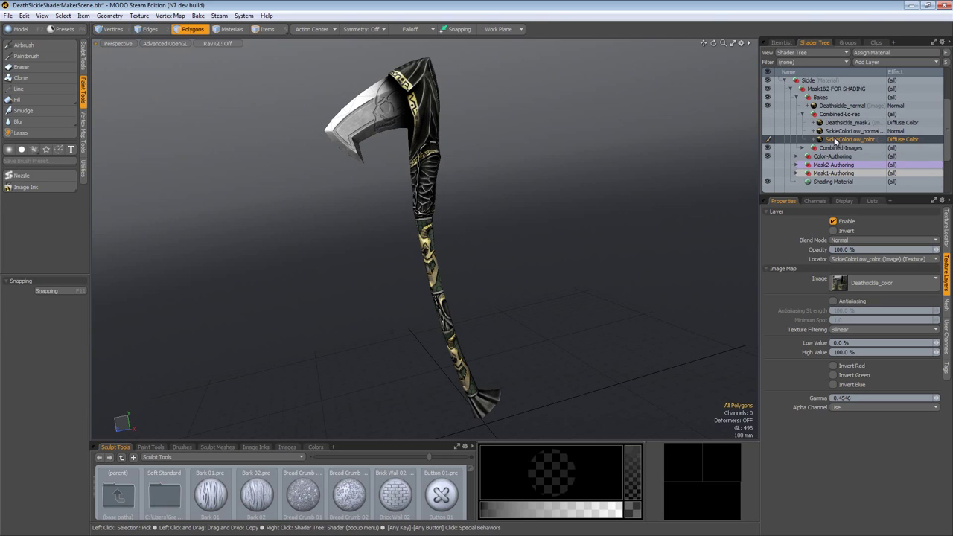
pyautogui.click(874, 43)
pyautogui.scroll(-3, 834, 119)
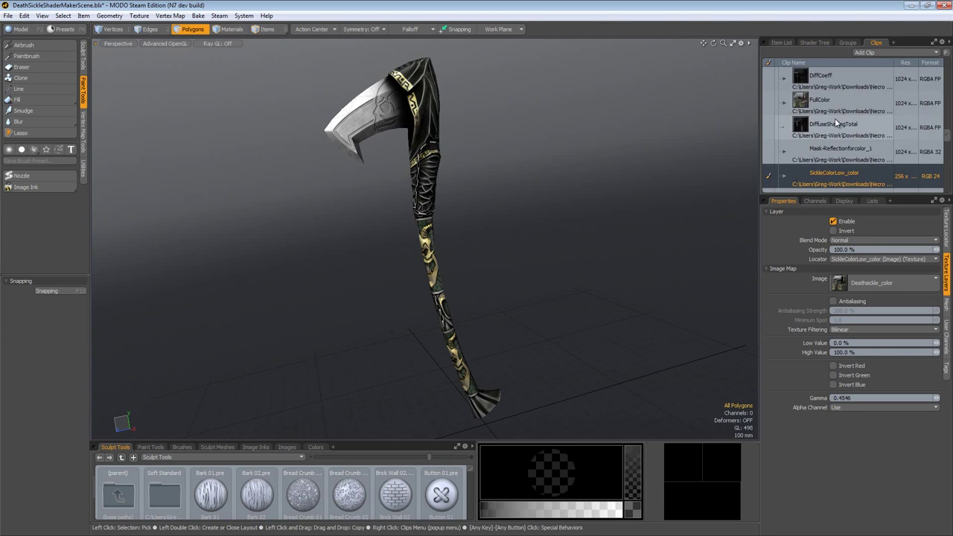
pyautogui.scroll(3, 834, 118)
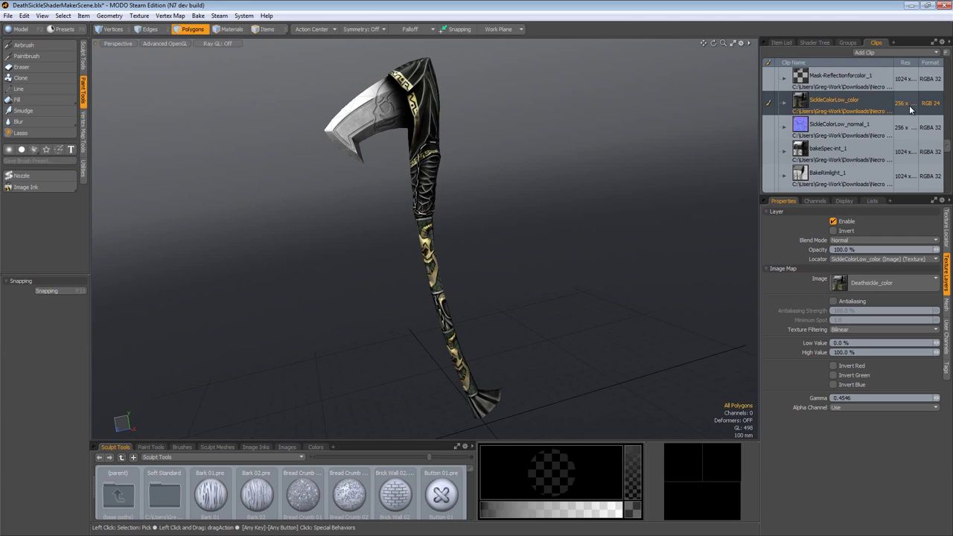
pyautogui.click(814, 43)
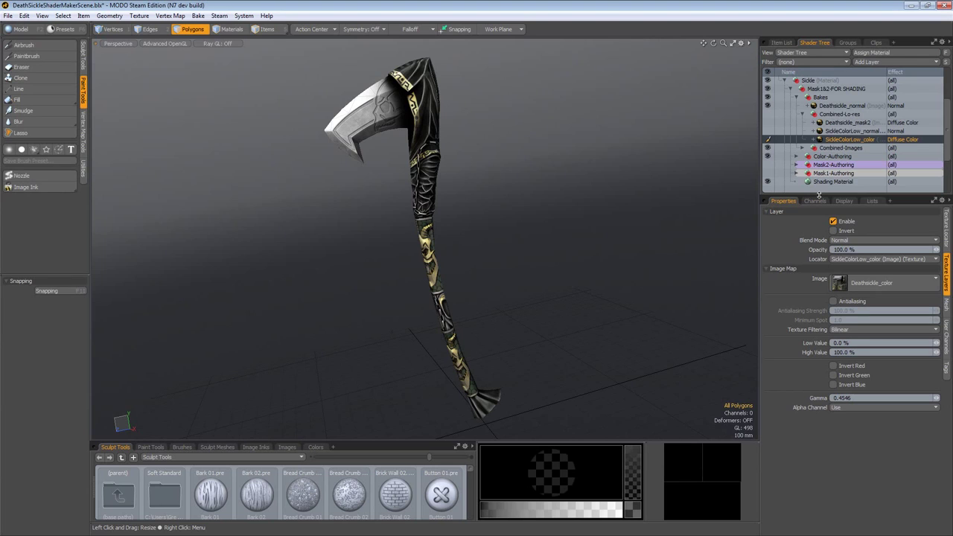
pyautogui.click(801, 114)
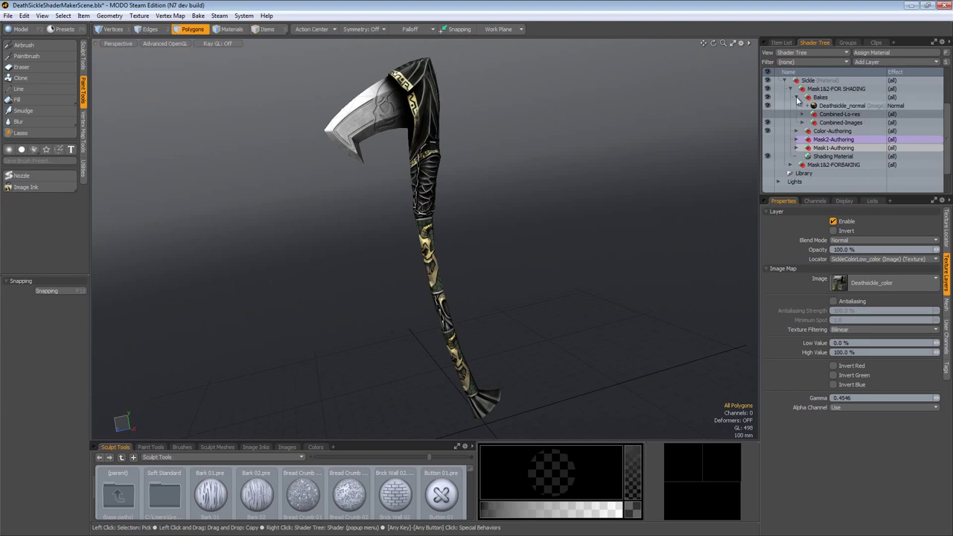
pyautogui.click(796, 98)
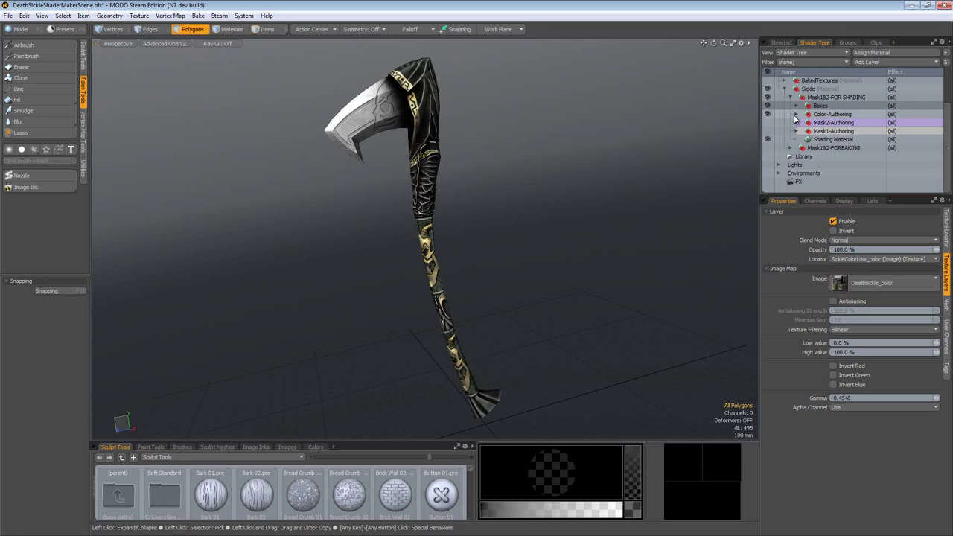
# Open a rendered material preview and toggle the Bakes layers off and back on.
pyautogui.click(140, 16)
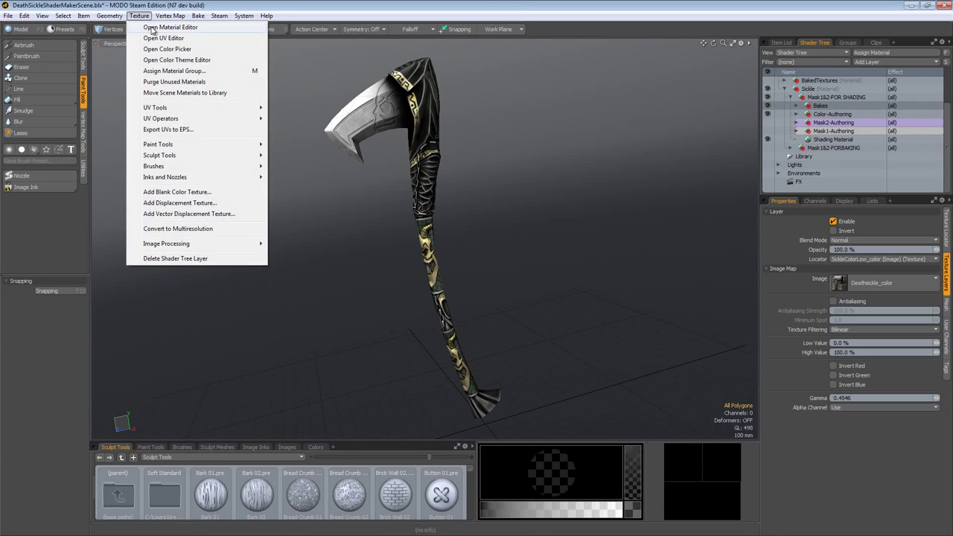
pyautogui.click(153, 28)
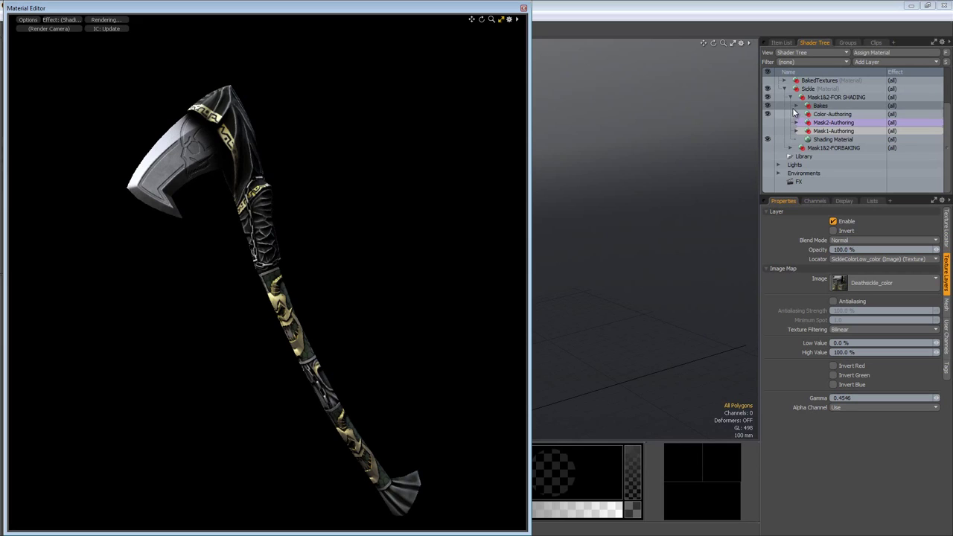
pyautogui.click(768, 105)
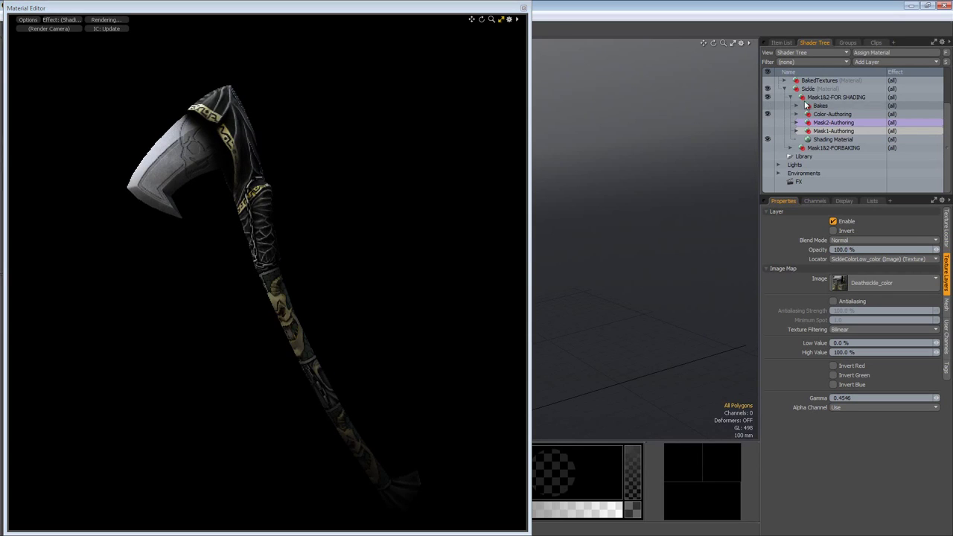
pyautogui.click(795, 104)
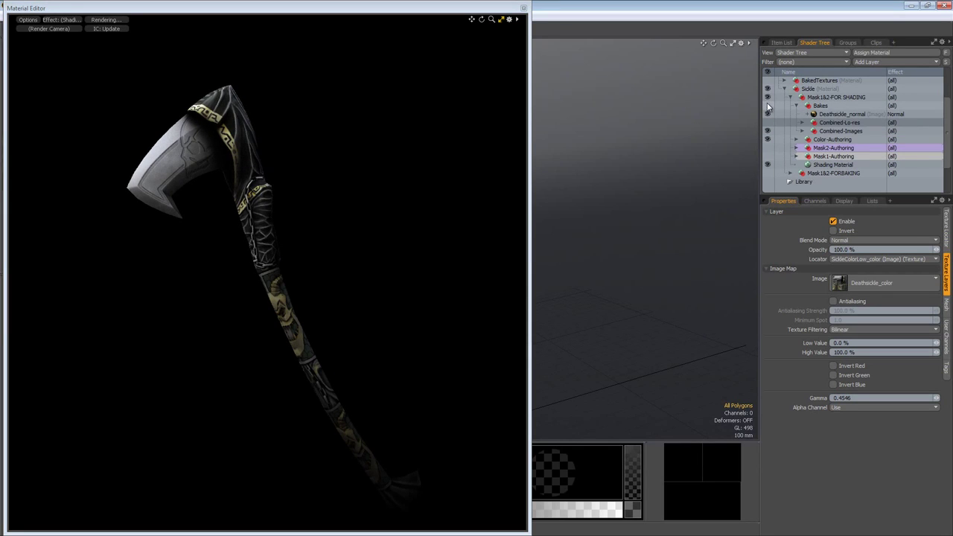
pyautogui.click(768, 106)
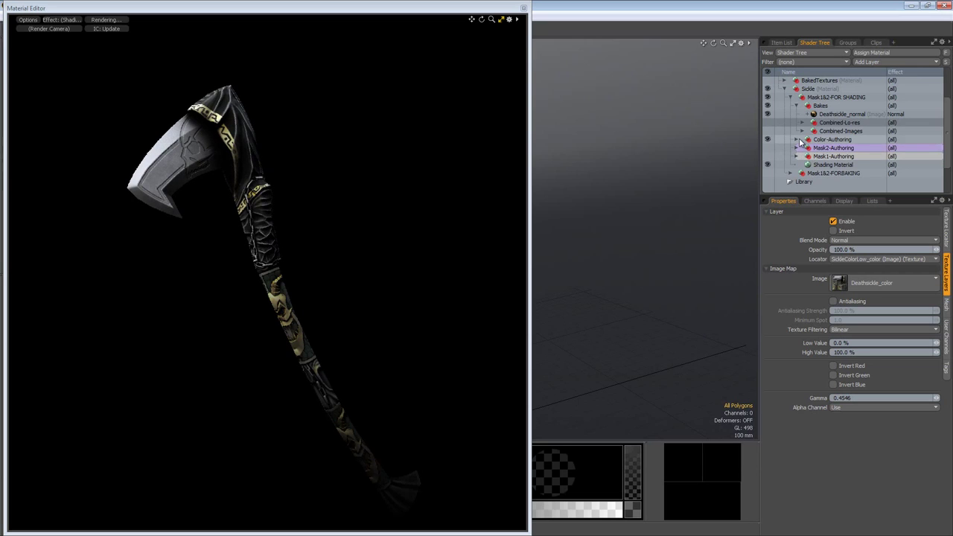
# Select ReflectionShading_1 under Color-Authoring and show the sickle in Shaded Texture view.
pyautogui.click(798, 140)
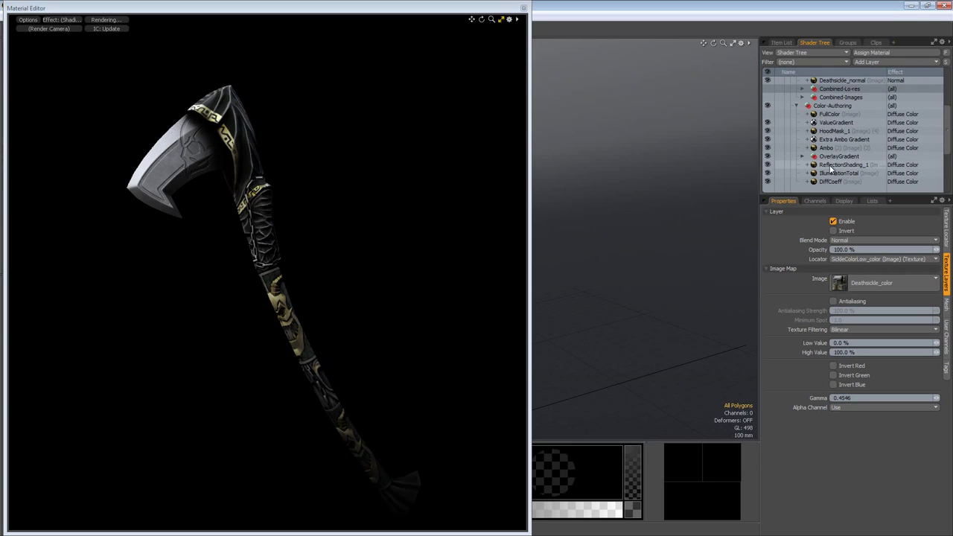
pyautogui.click(841, 165)
pyautogui.moveTo(384, 16); pyautogui.dragTo(454, 174)
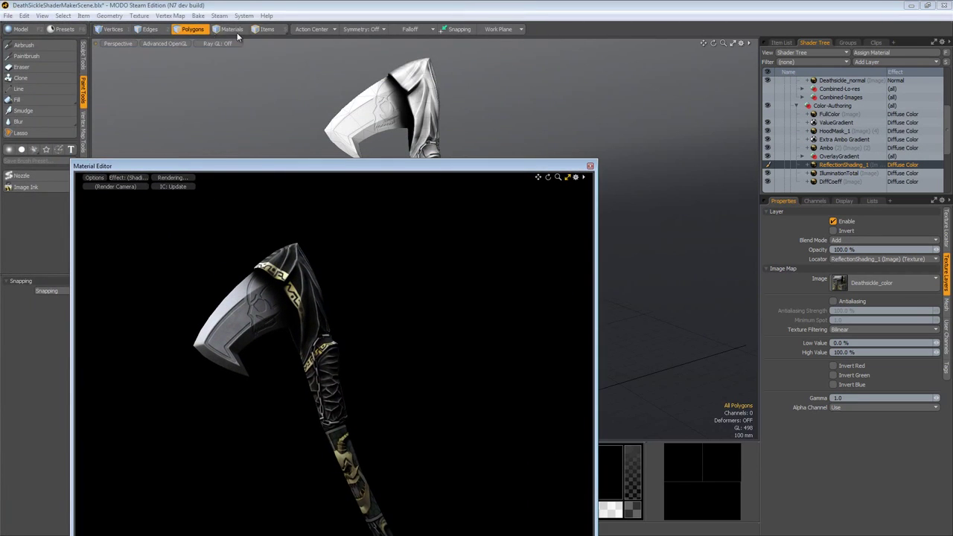
pyautogui.click(170, 43)
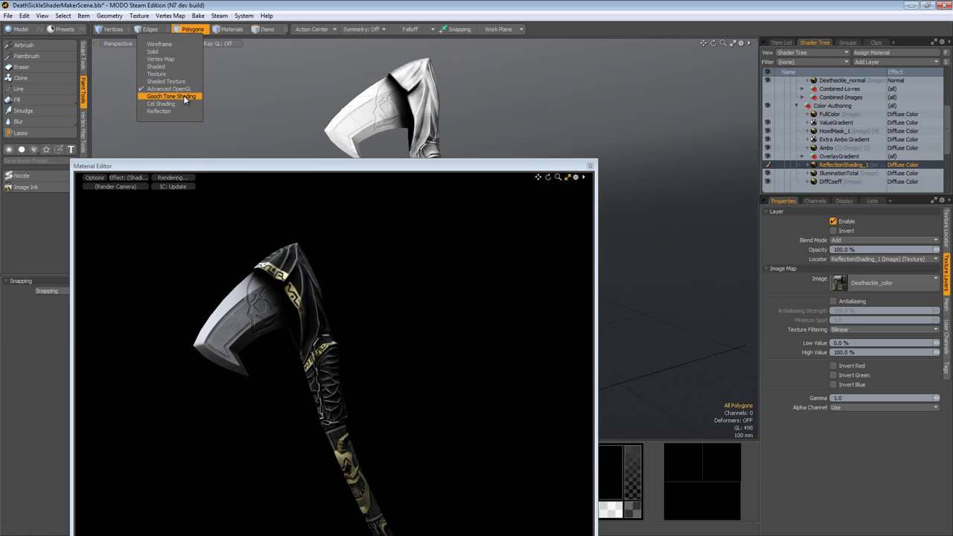
pyautogui.click(177, 82)
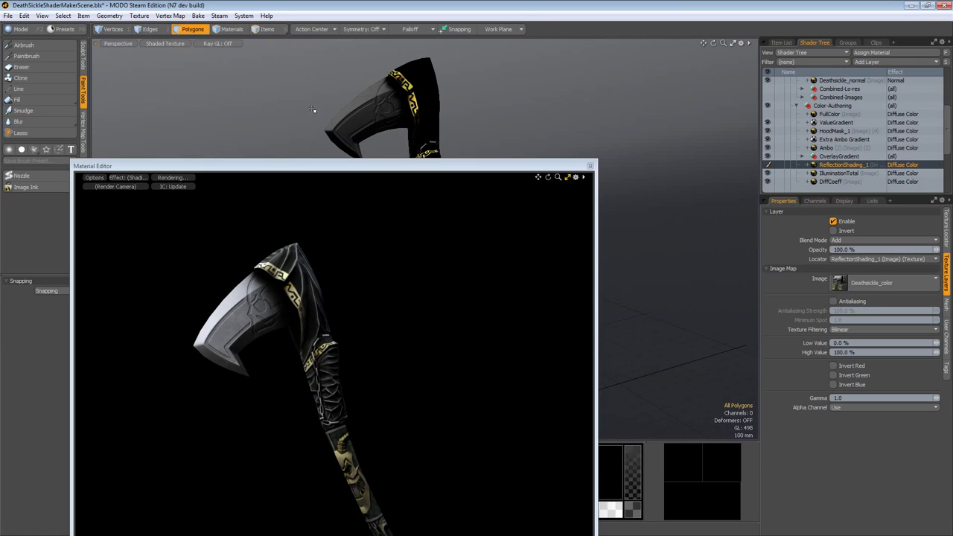
pyautogui.keyDown('alt'); pyautogui.moveTo(436, 100); pyautogui.dragTo(375, 95); pyautogui.keyUp('alt')
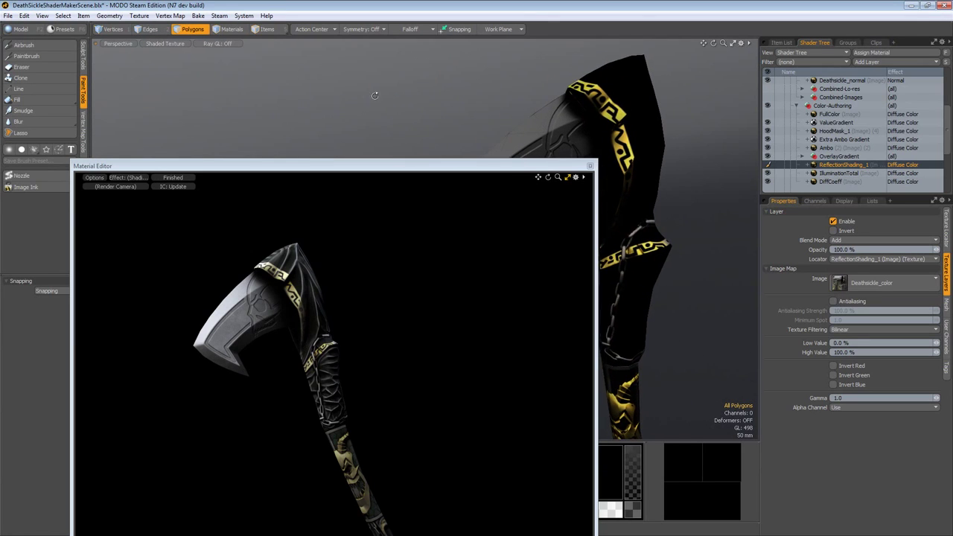
# Choose the Paintbrush and shrink the material preview, moving it clear of the blade.
pyautogui.click(26, 56)
pyautogui.moveTo(132, 171); pyautogui.dragTo(174, 116)
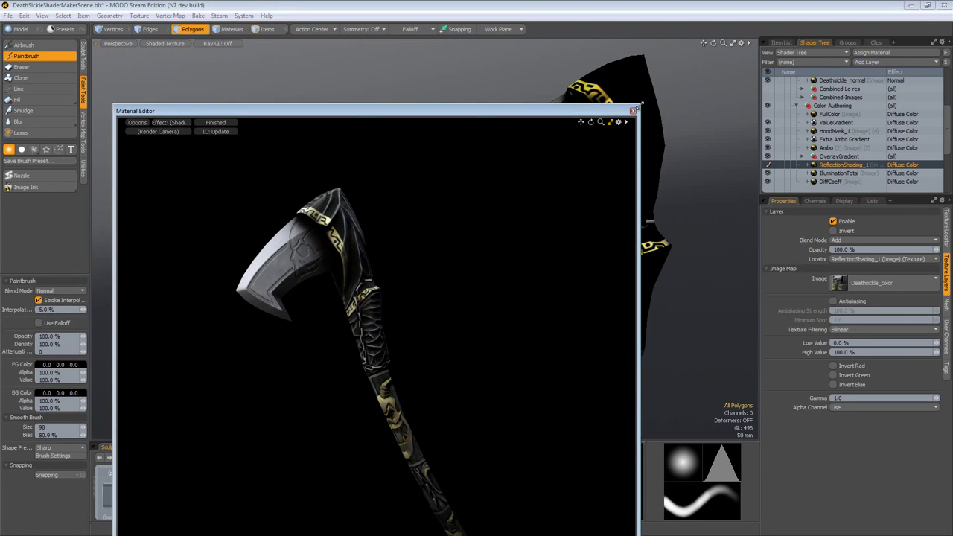
pyautogui.moveTo(638, 105); pyautogui.dragTo(521, 216)
pyautogui.moveTo(396, 223); pyautogui.dragTo(313, 56)
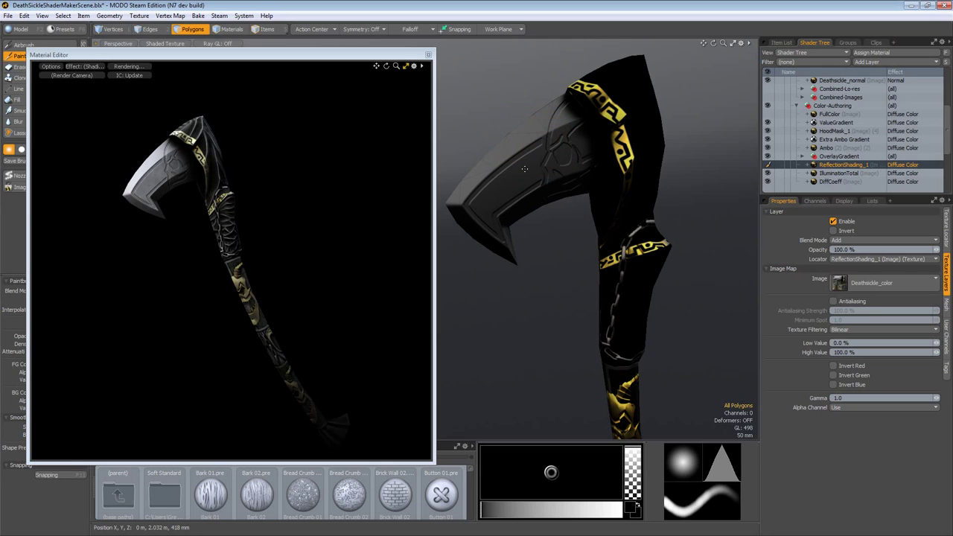
pyautogui.keyDown('alt'); pyautogui.moveTo(618, 195); pyautogui.dragTo(588, 188); pyautogui.keyUp('alt')
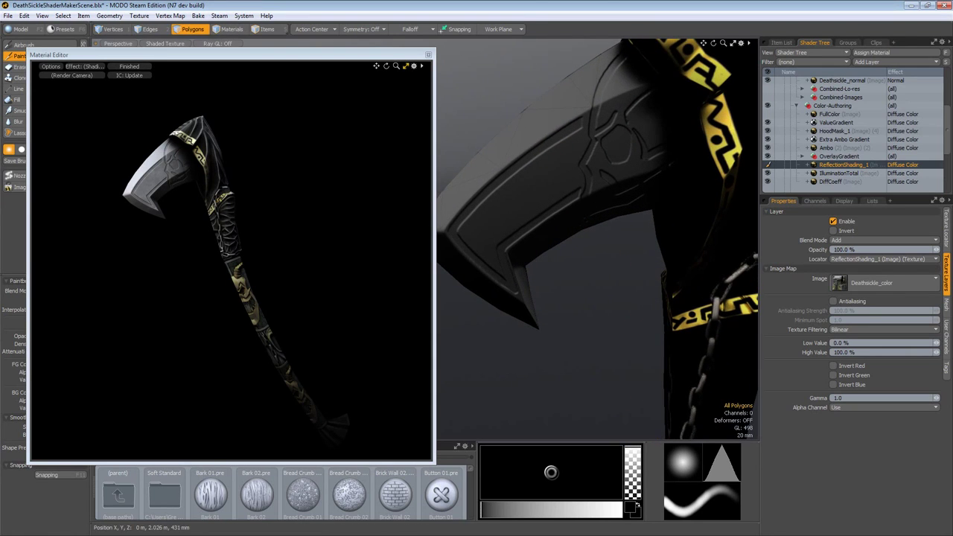
# Paint a dark stroke across the blade and compare with ReflectionShading_1 toggled off and on.
pyautogui.moveTo(544, 134)
pyautogui.mouseDown()
pyautogui.moveTo(521, 201)
pyautogui.moveTo(558, 170)
pyautogui.moveTo(573, 194)
pyautogui.mouseUp()
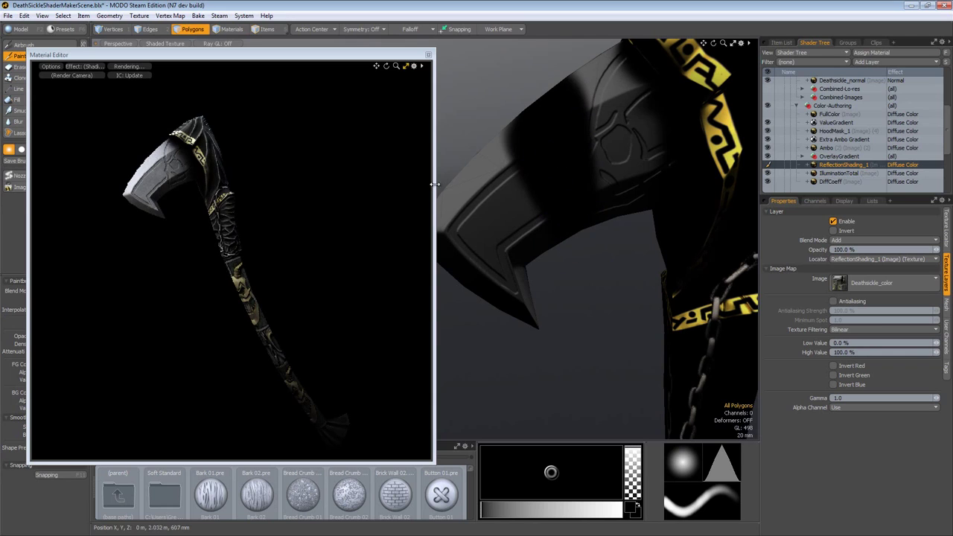
pyautogui.click(768, 164)
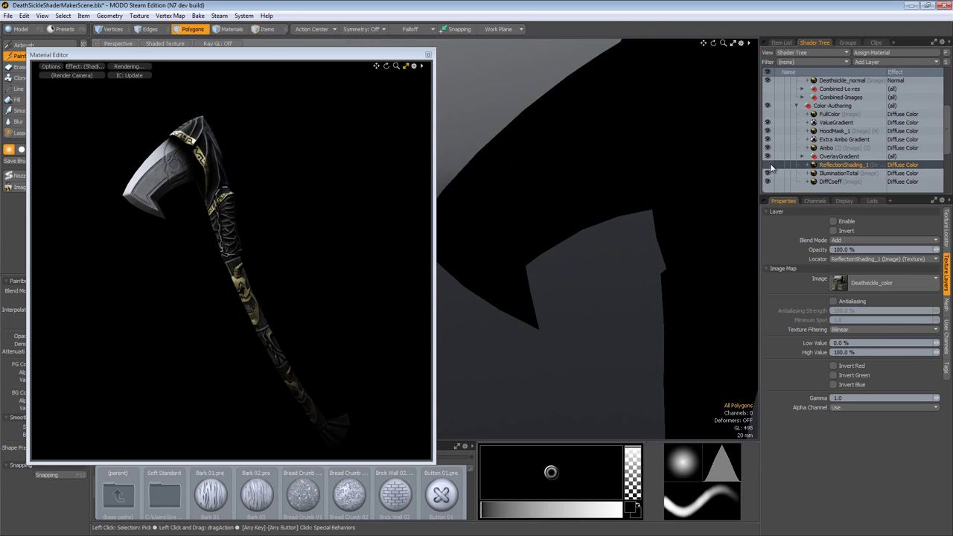
pyautogui.click(768, 164)
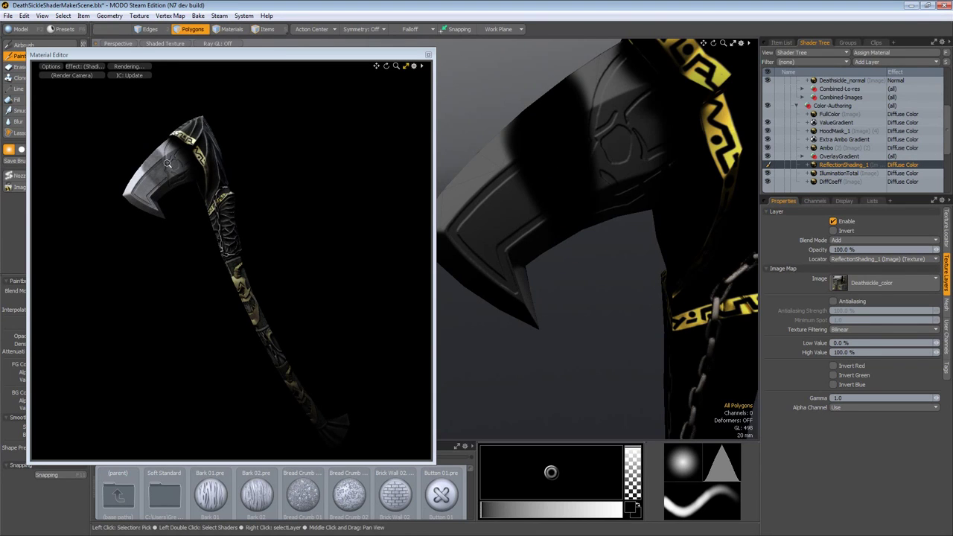
pyautogui.moveTo(167, 162); pyautogui.dragTo(306, 206)
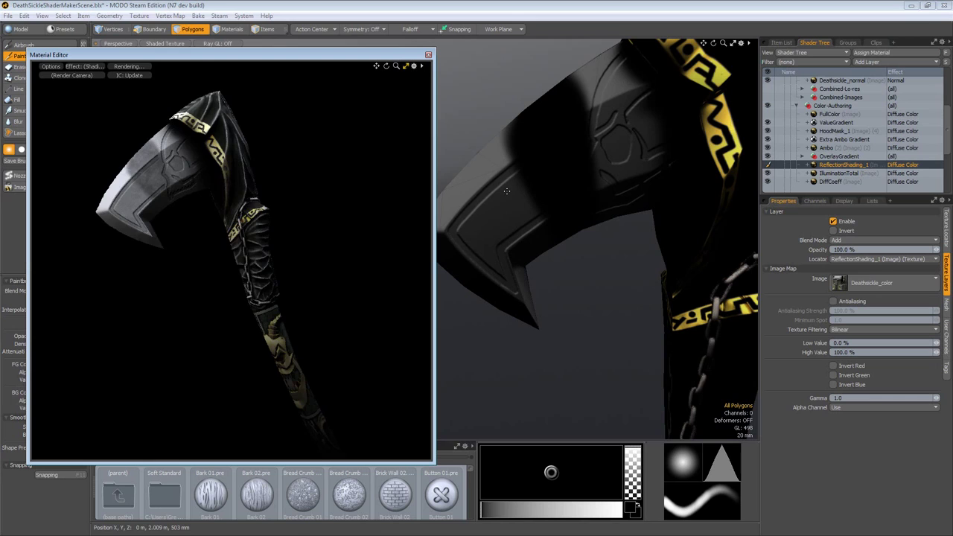
pyautogui.hotkey('ctrl', 'z')
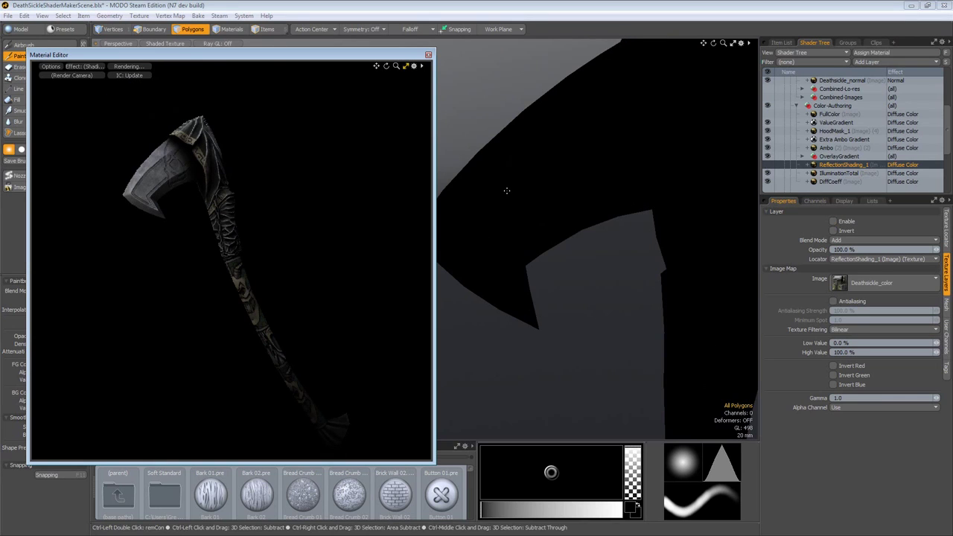
pyautogui.hotkey('ctrl', 'shift', 'z')
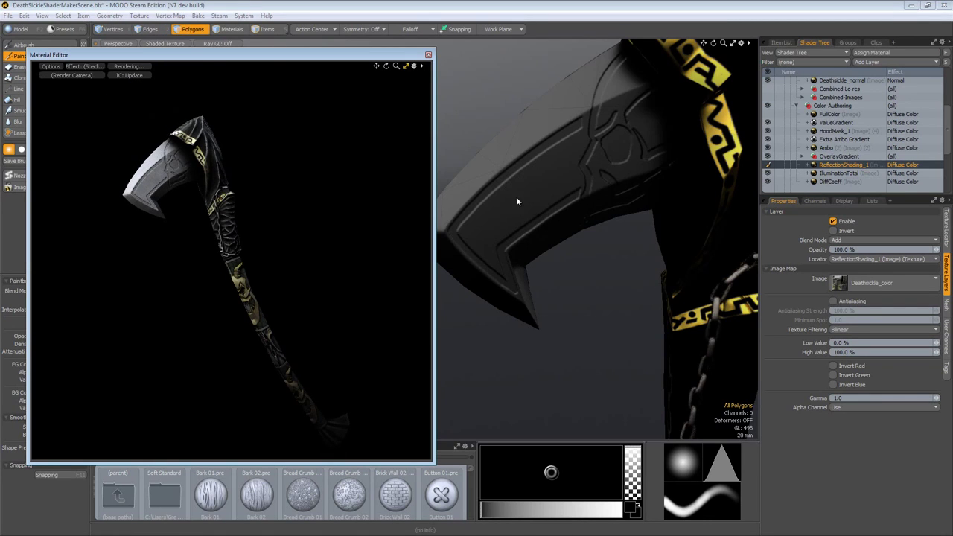
# Paint more dark strokes on the blade and yellow band, then undo them.
pyautogui.moveTo(511, 202)
pyautogui.mouseDown()
pyautogui.moveTo(504, 174)
pyautogui.moveTo(519, 201)
pyautogui.moveTo(617, 117)
pyautogui.moveTo(571, 133)
pyautogui.moveTo(559, 83)
pyautogui.mouseUp()
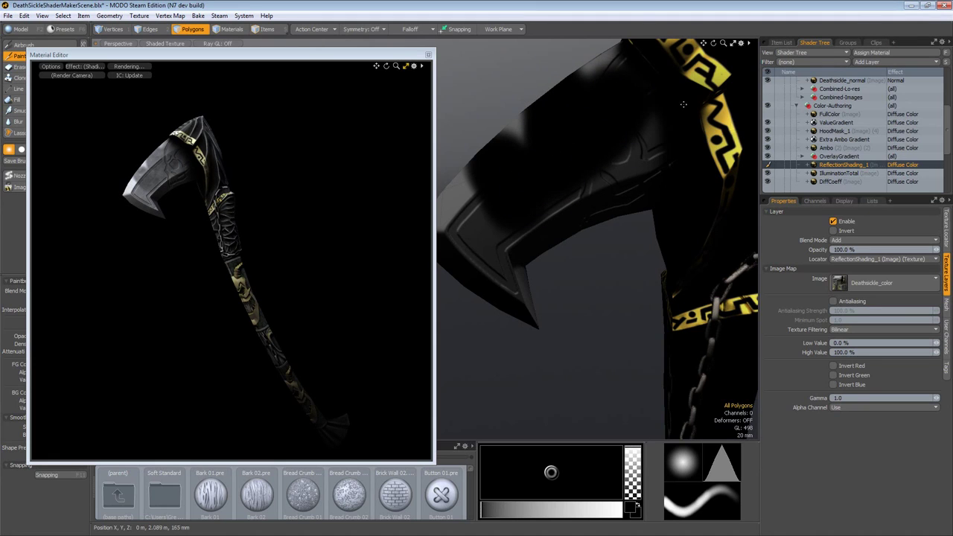
pyautogui.moveTo(683, 105)
pyautogui.keyDown('alt'); pyautogui.mouseDown()
pyautogui.moveTo(651, 134)
pyautogui.moveTo(647, 102)
pyautogui.moveTo(660, 91)
pyautogui.moveTo(633, 119)
pyautogui.mouseUp(); pyautogui.keyUp('alt')
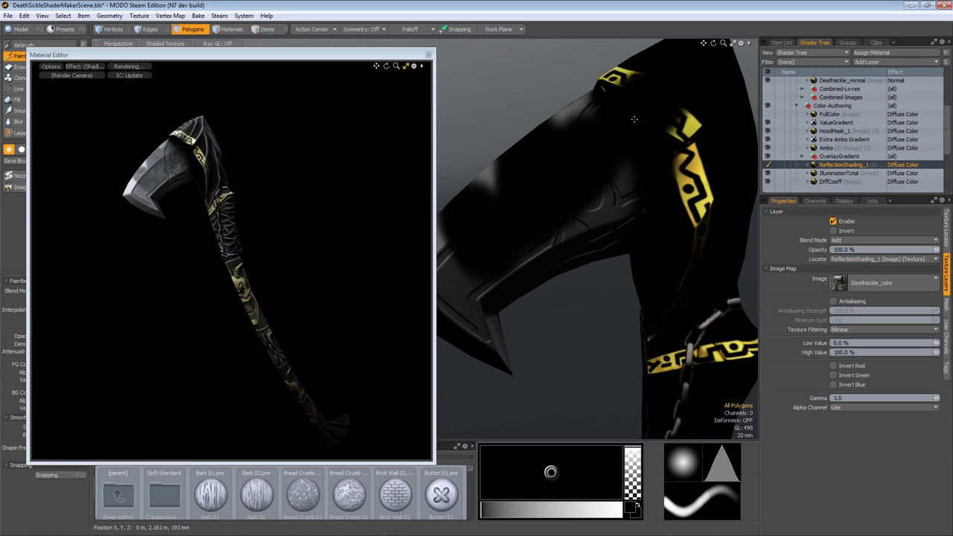
pyautogui.hotkey('ctrl', 'z')
pyautogui.hotkey('ctrl', 'z')
pyautogui.hotkey('ctrl', 'z')
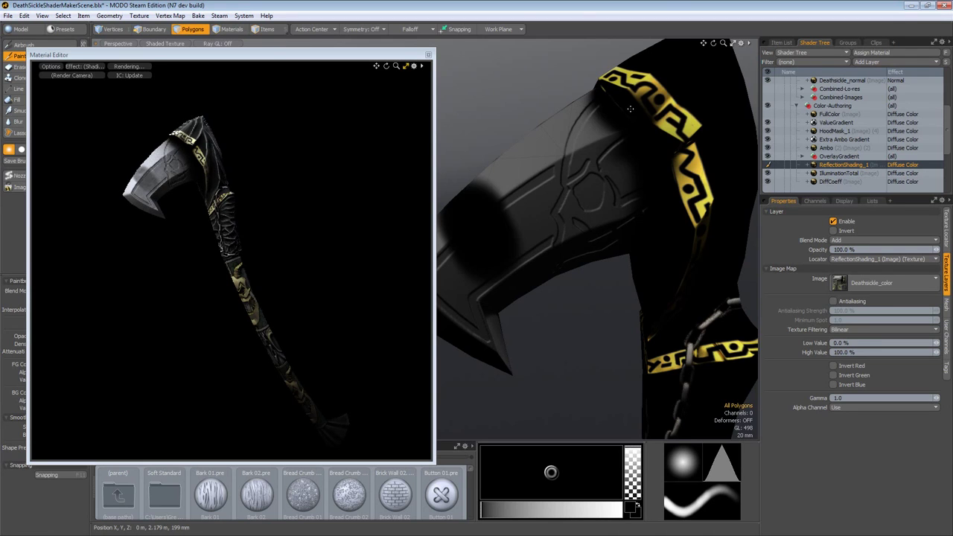
# Close the material preview and collapse then re-expand the Sickle material's layers.
pyautogui.click(428, 55)
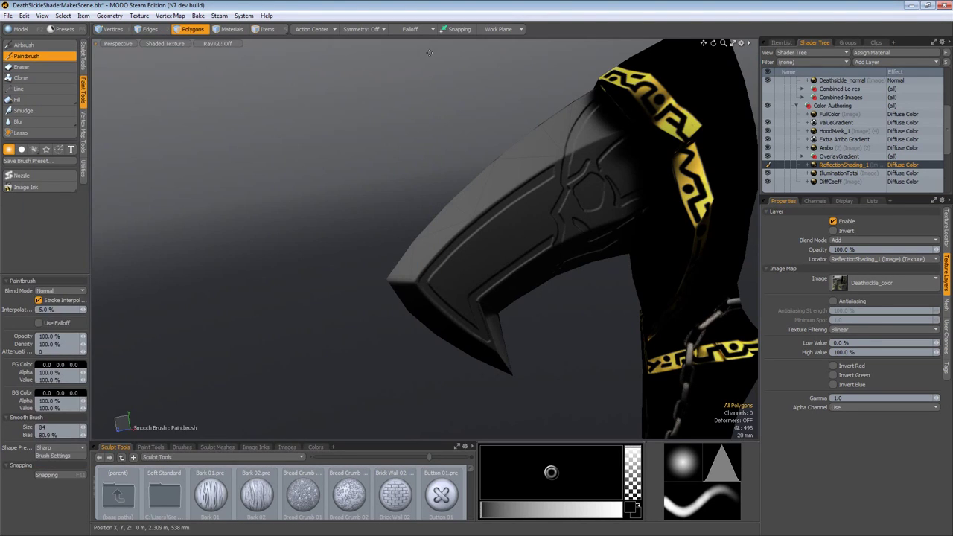
pyautogui.scroll(5, 789, 131)
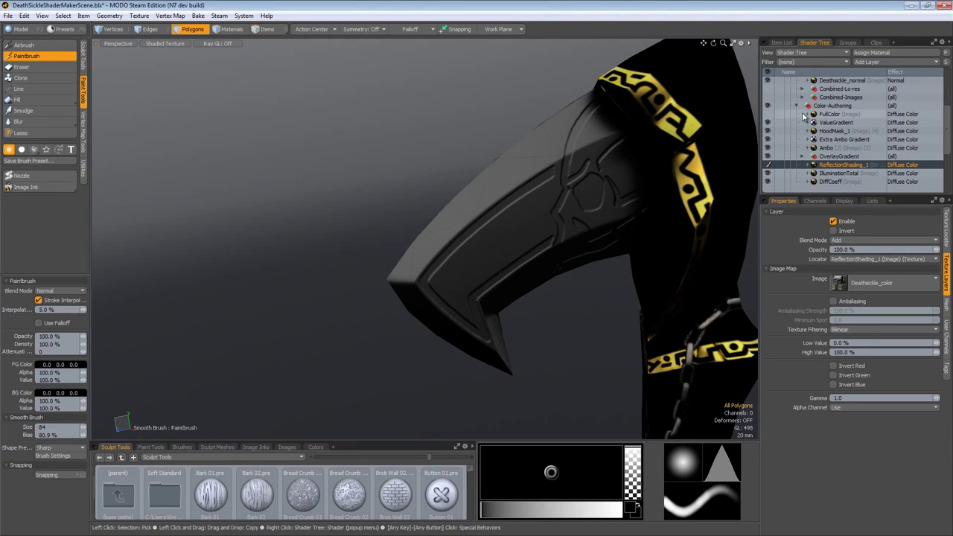
pyautogui.click(786, 131)
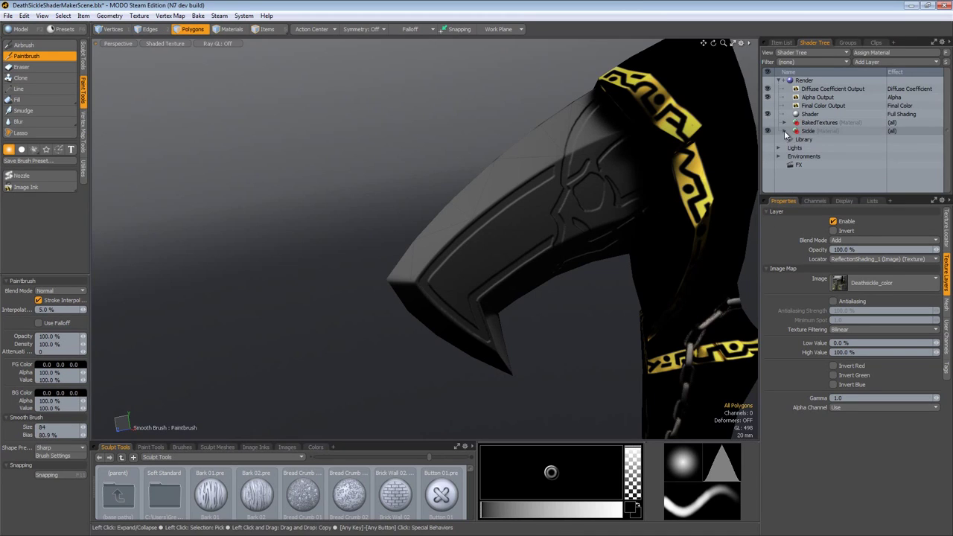
pyautogui.click(785, 131)
# Collapse the Color-Authoring and Bakes groups inside Mask1&2-FOR SHADING.
pyautogui.scroll(-3, 793, 88)
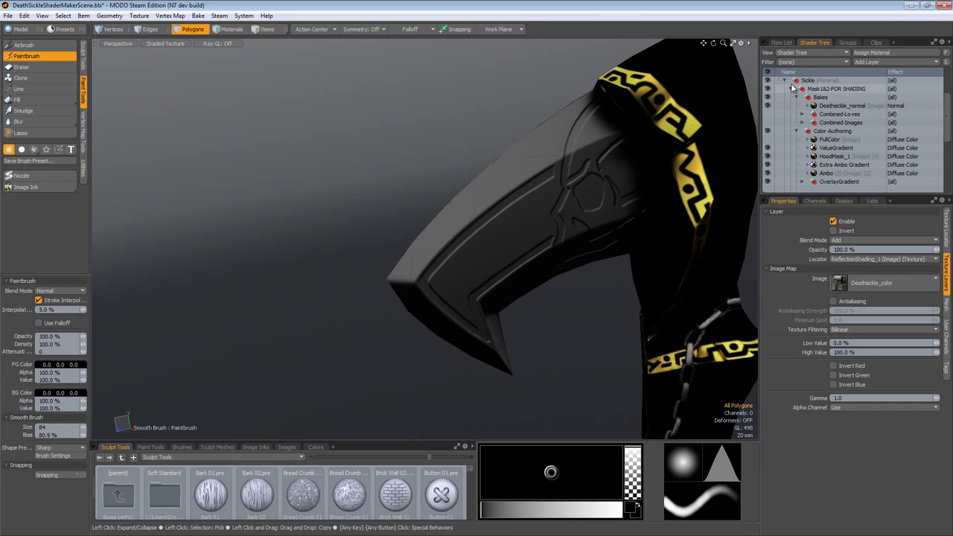
pyautogui.click(793, 89)
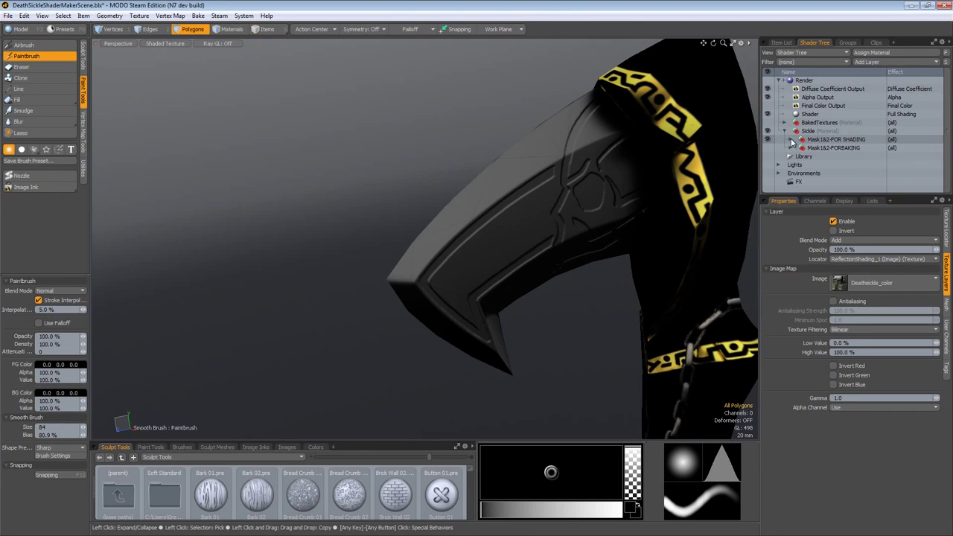
pyautogui.click(791, 140)
pyautogui.scroll(-5, 794, 97)
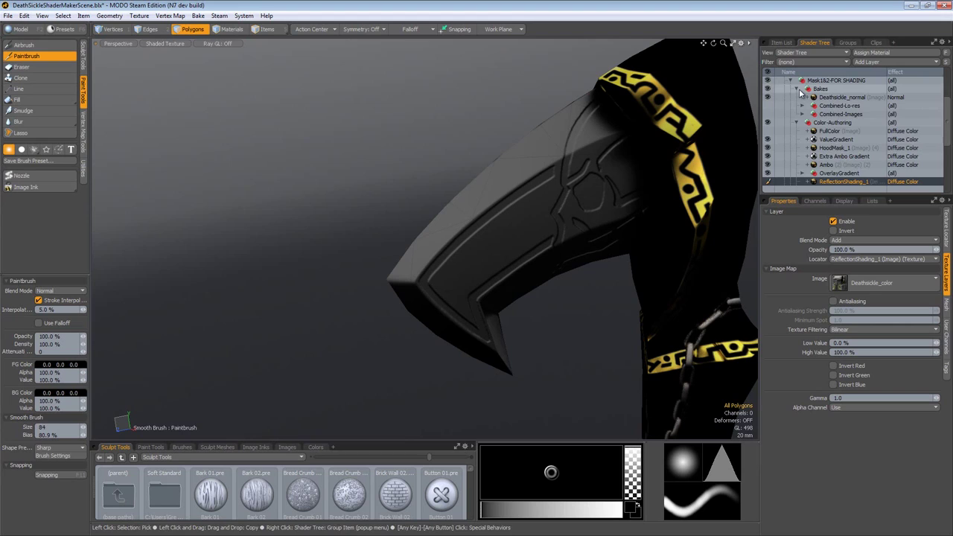
pyautogui.click(796, 124)
pyautogui.scroll(1, 796, 125)
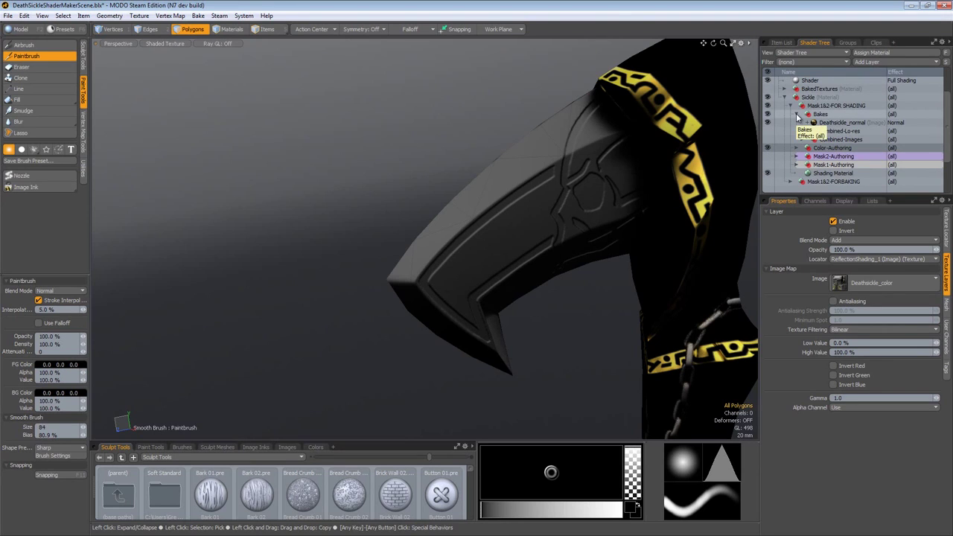
pyautogui.click(797, 117)
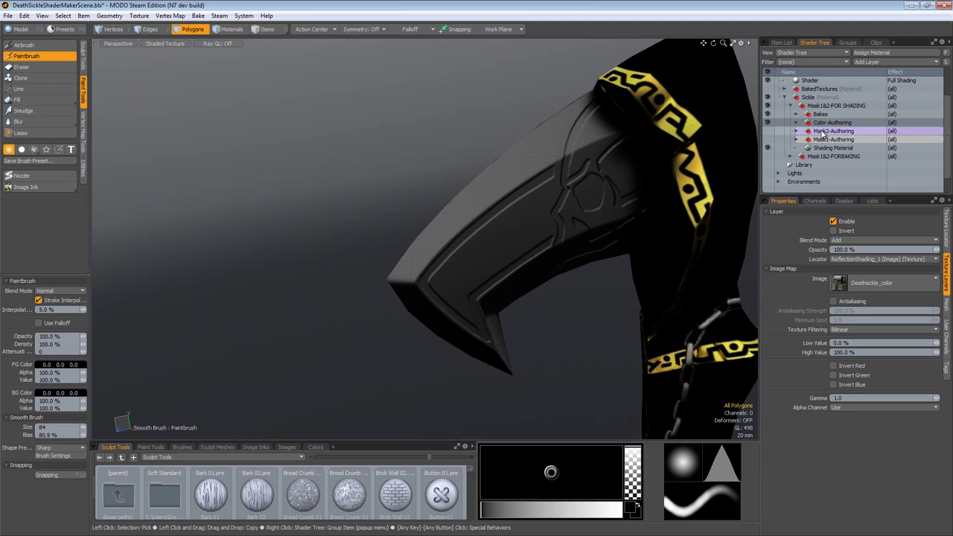